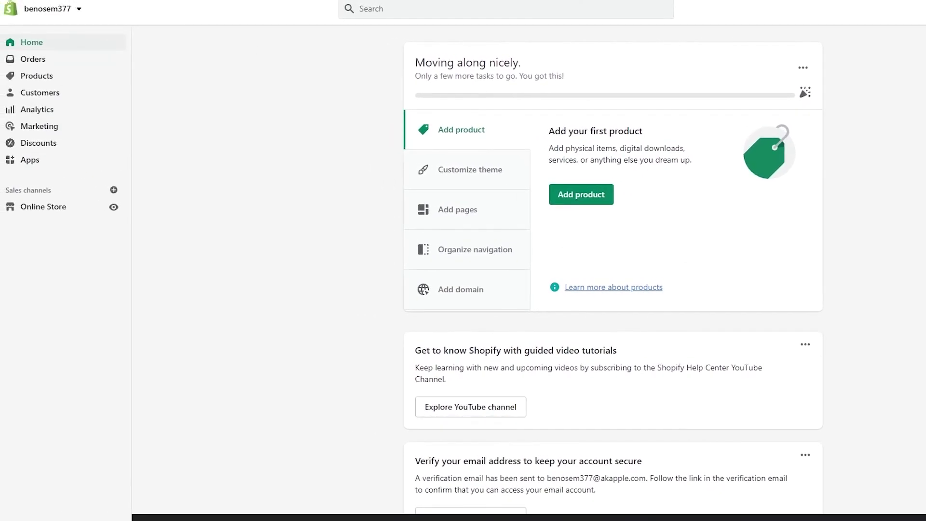
# Install the DSers-AliExpress Dropshipping app from the Find products collection of recommended store apps.
pyautogui.click(25, 162)
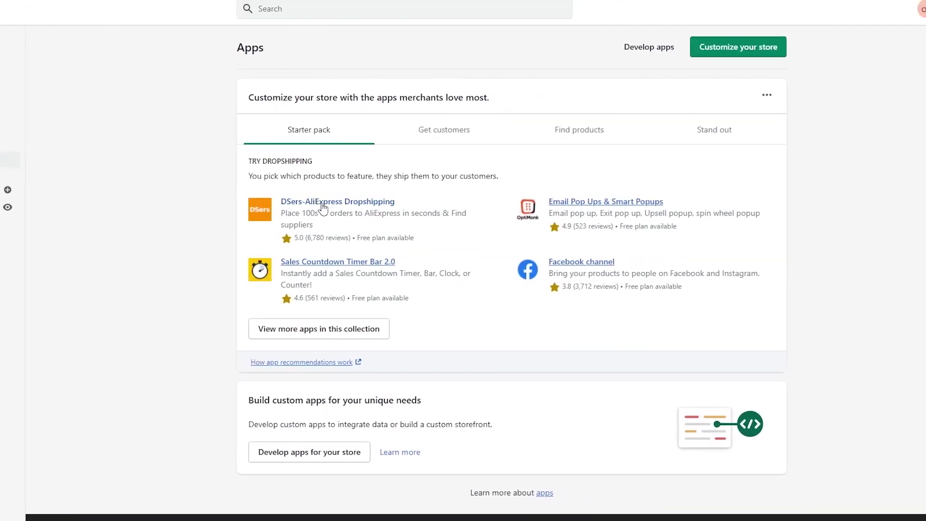
pyautogui.click(535, 141)
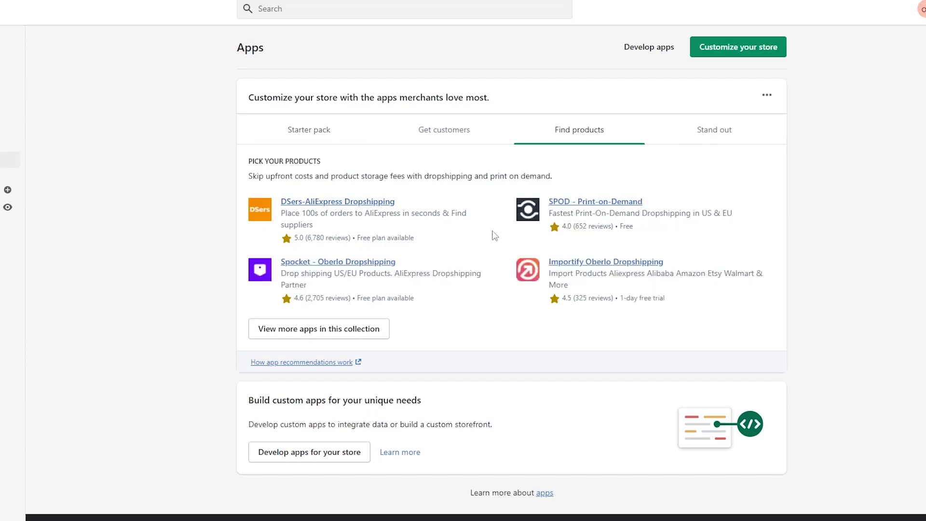
pyautogui.click(350, 334)
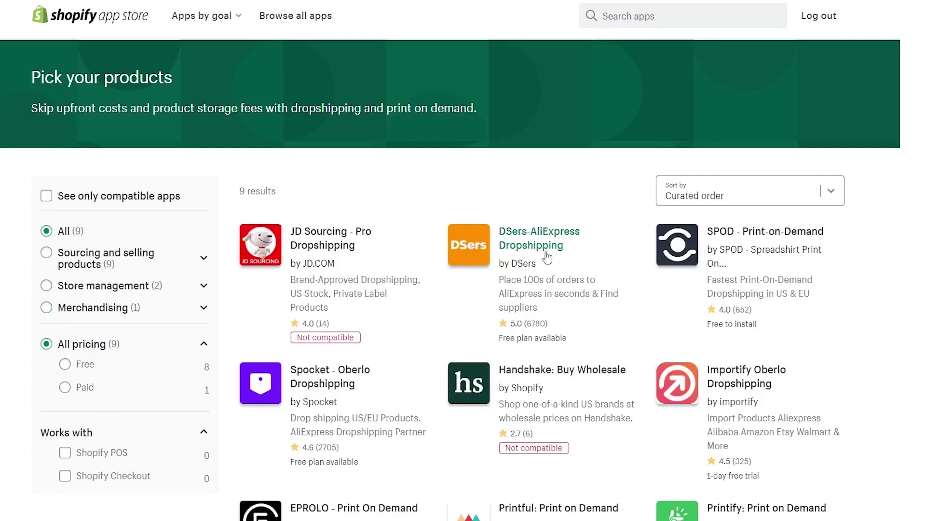
pyautogui.click(520, 252)
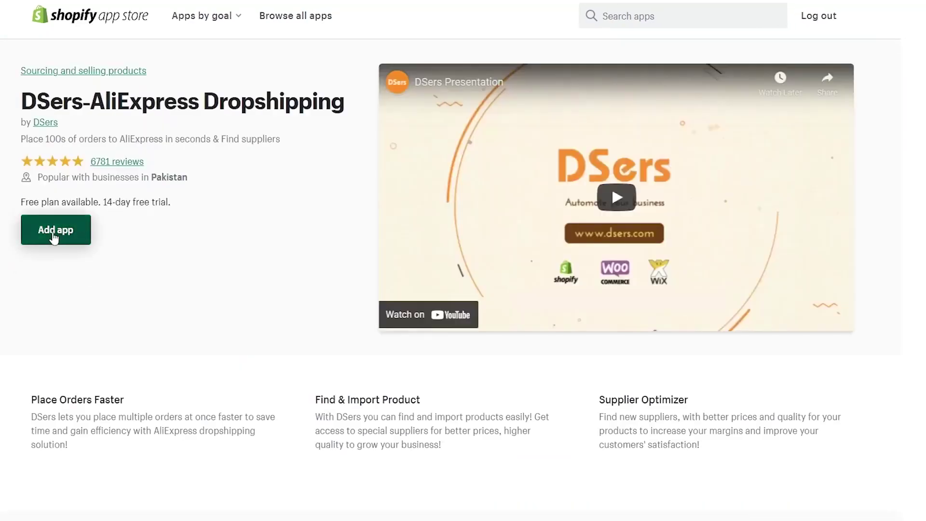
pyautogui.click(54, 236)
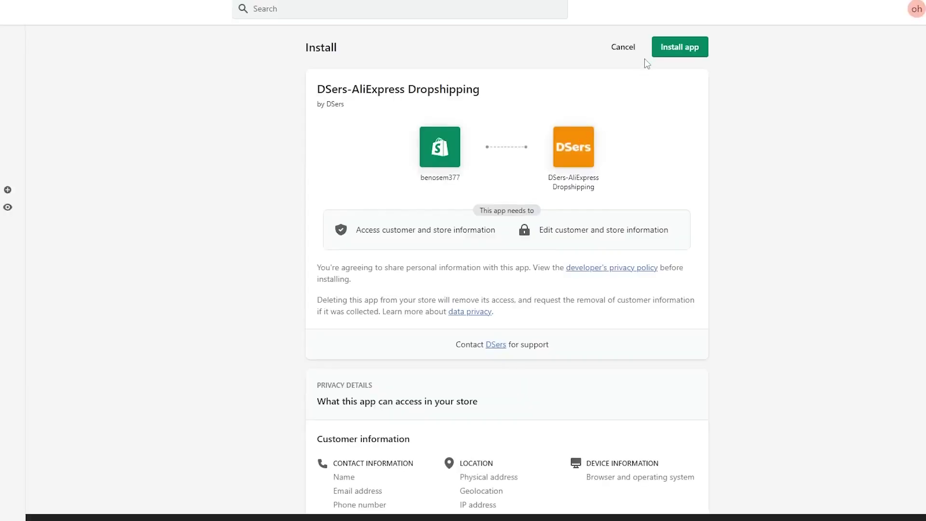
pyautogui.click(669, 52)
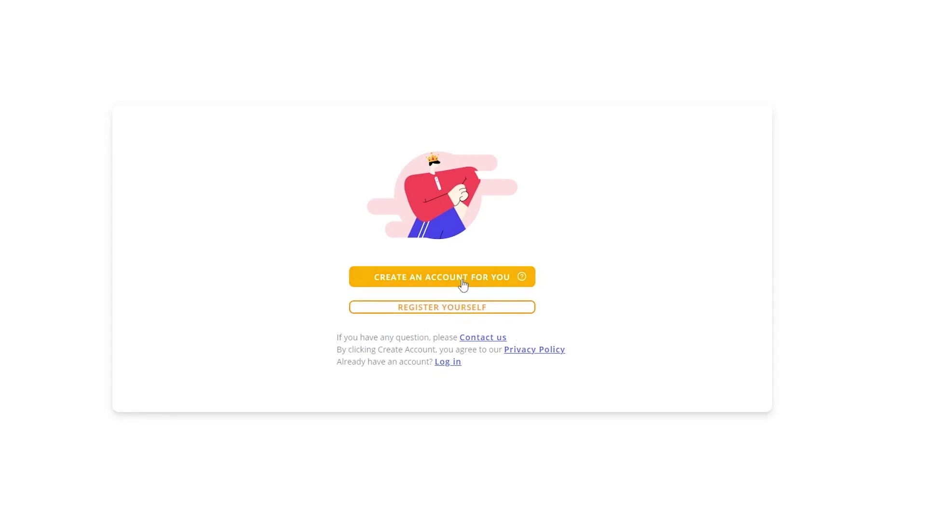
# Register for DSers yourself and start with the free Basic plan.
pyautogui.click(462, 308)
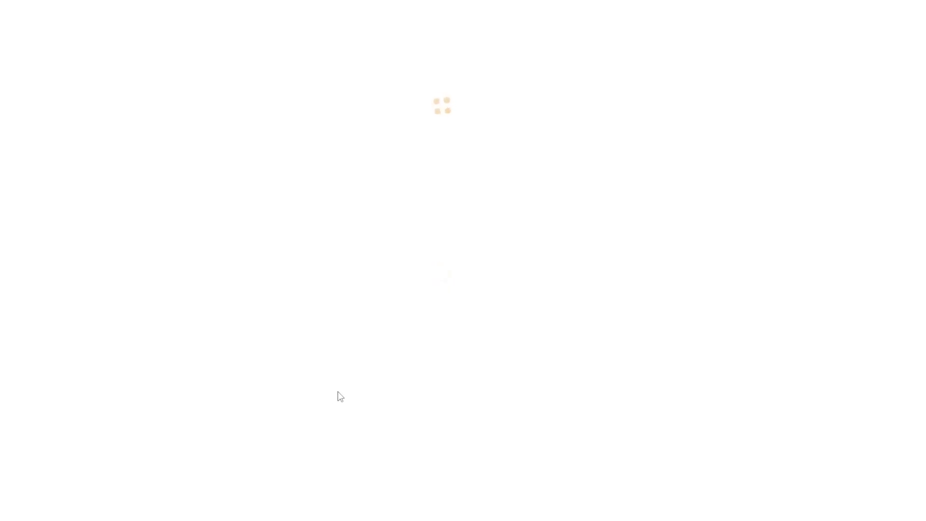
pyautogui.scroll(-1, 703, 267)
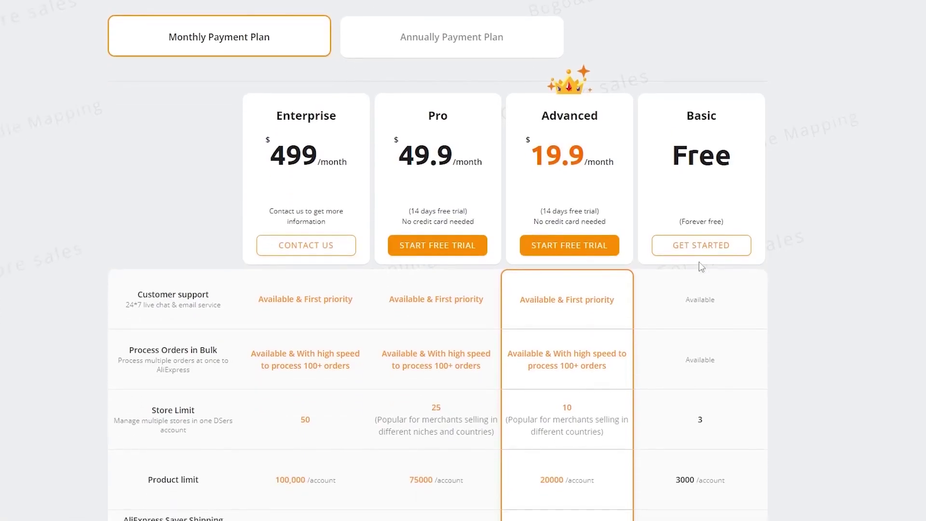
pyautogui.scroll(1, 700, 263)
pyautogui.click(713, 305)
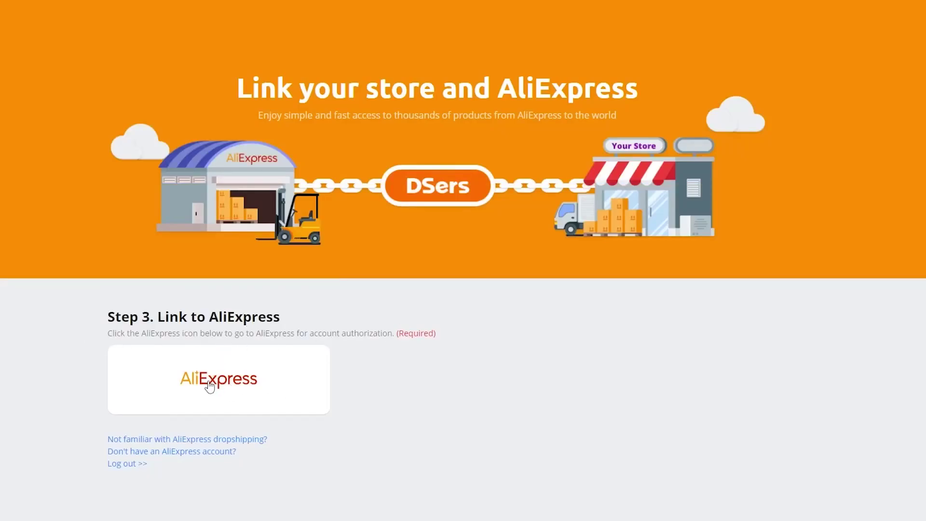
# Link DSers to AliExpress by signing in with the Google account and authorizing access.
pyautogui.click(215, 413)
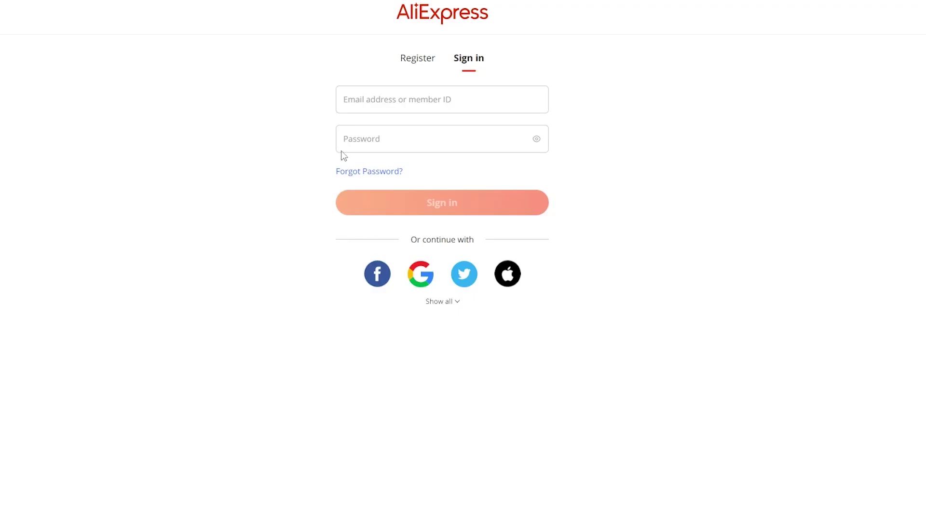
pyautogui.click(418, 279)
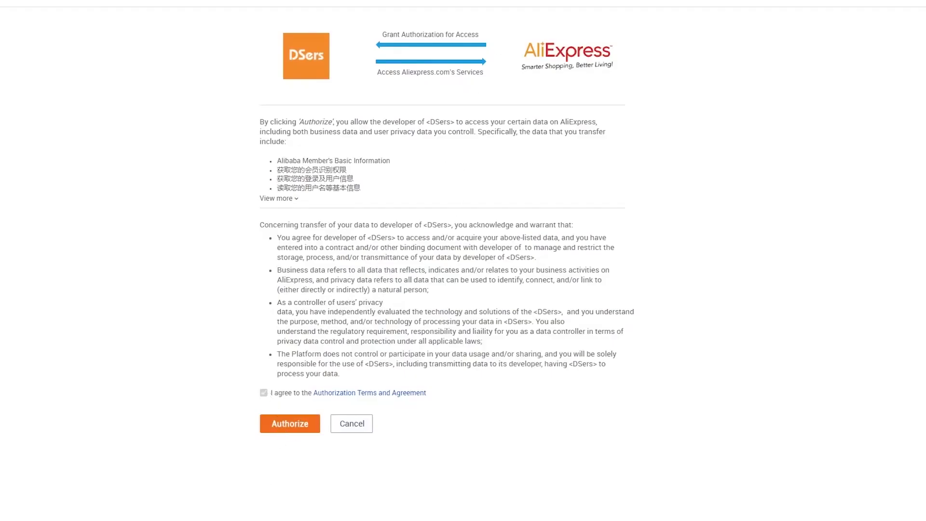
pyautogui.click(290, 424)
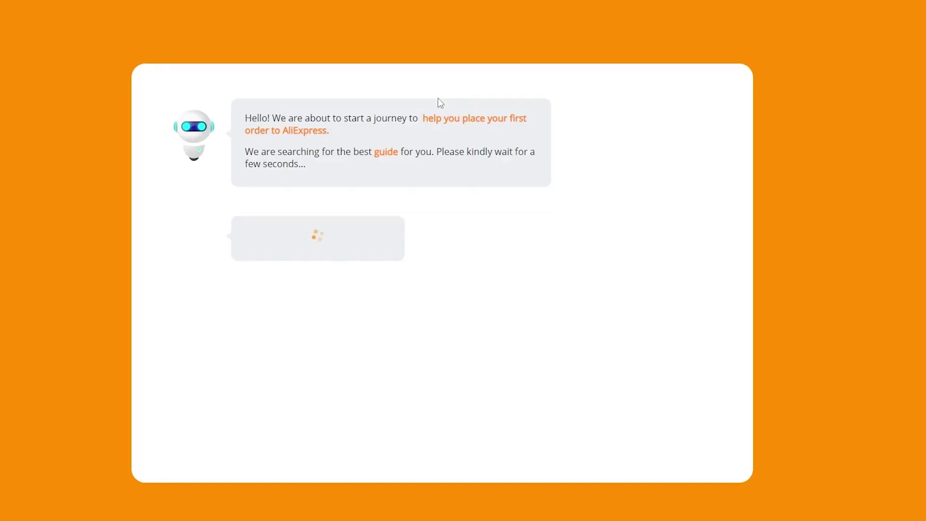
# Go through the five-part tutorial on importing AliExpress products and pushing them to the Shopify store.
pyautogui.click(553, 309)
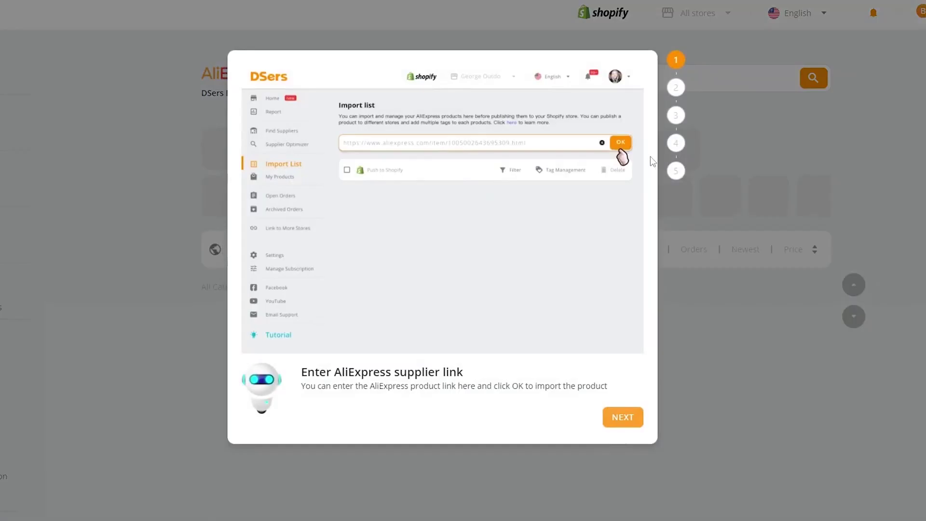
pyautogui.click(628, 419)
pyautogui.click(630, 419)
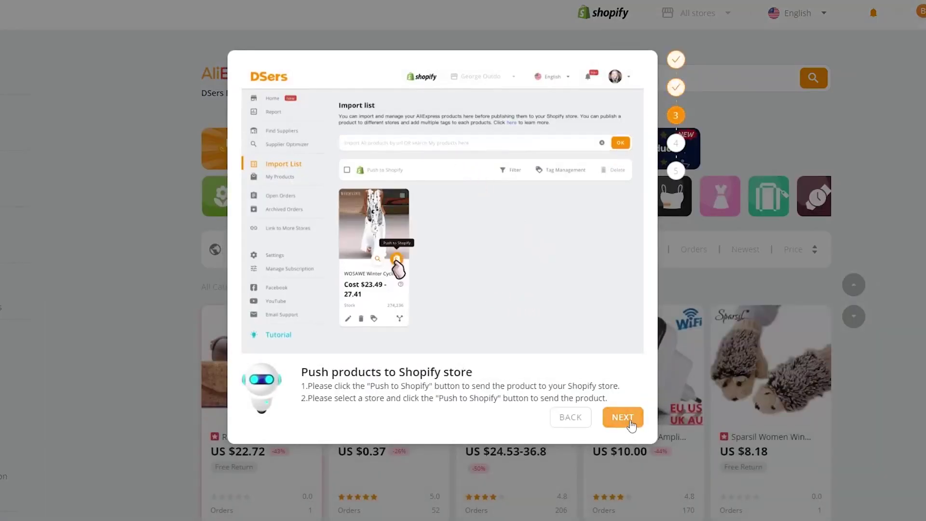
pyautogui.click(631, 419)
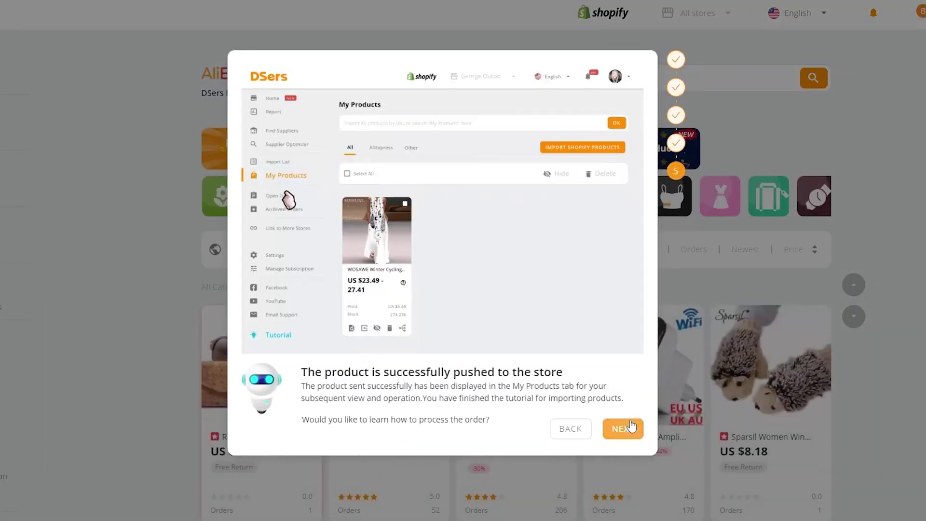
pyautogui.click(630, 424)
# Browse the DSers Premium Selection products across all categories for items, prices and ratings.
pyautogui.scroll(-3, 516, 290)
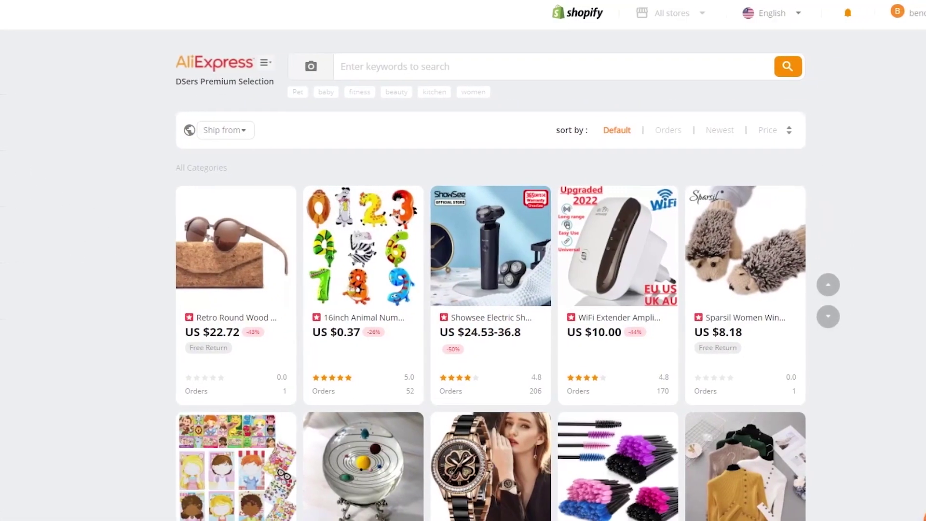
pyautogui.scroll(-10, 480, 302)
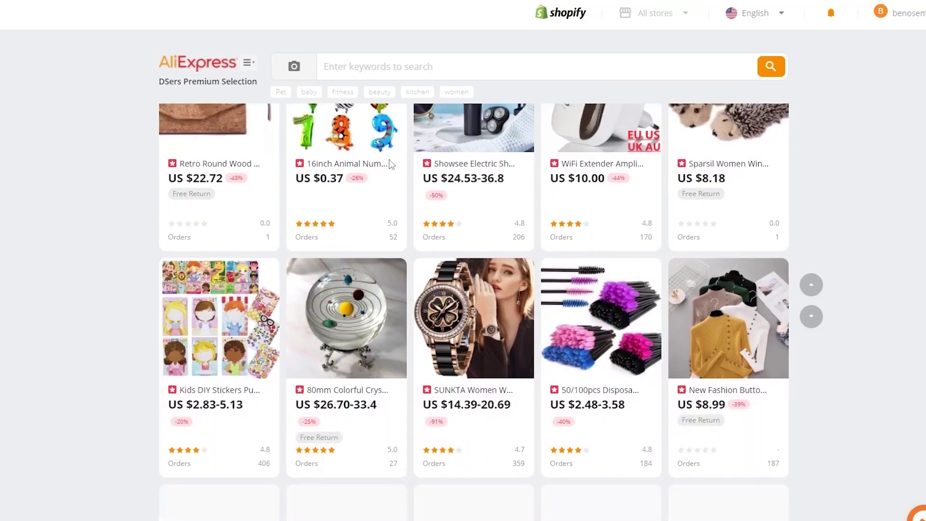
pyautogui.scroll(-9, 481, 303)
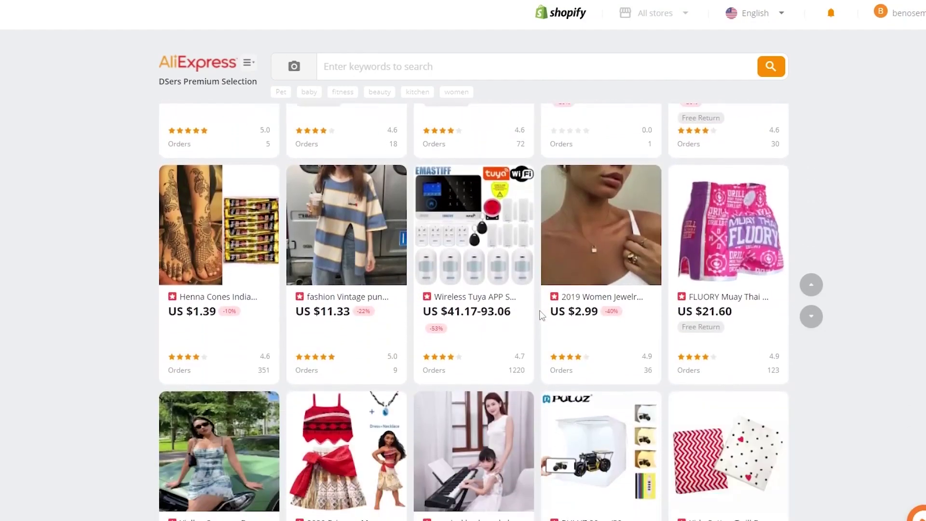
pyautogui.scroll(-12, 540, 314)
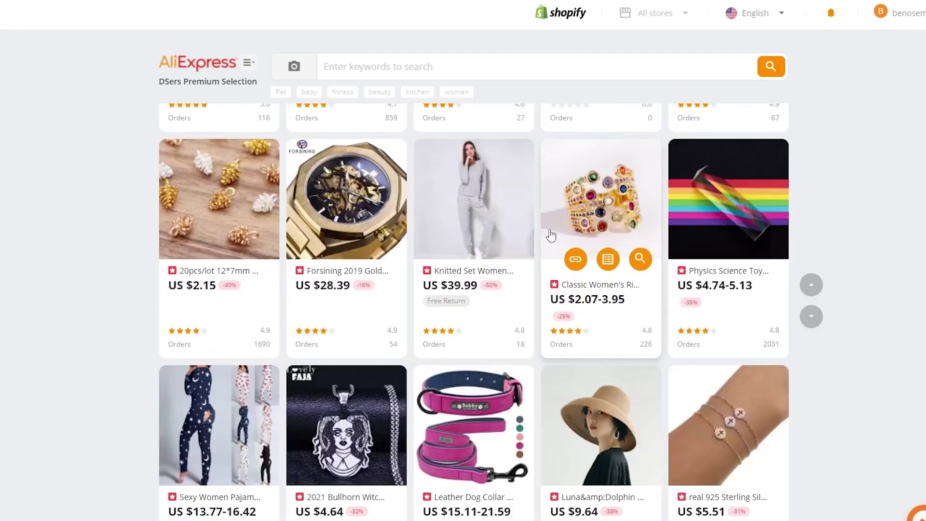
pyautogui.scroll(-3, 551, 234)
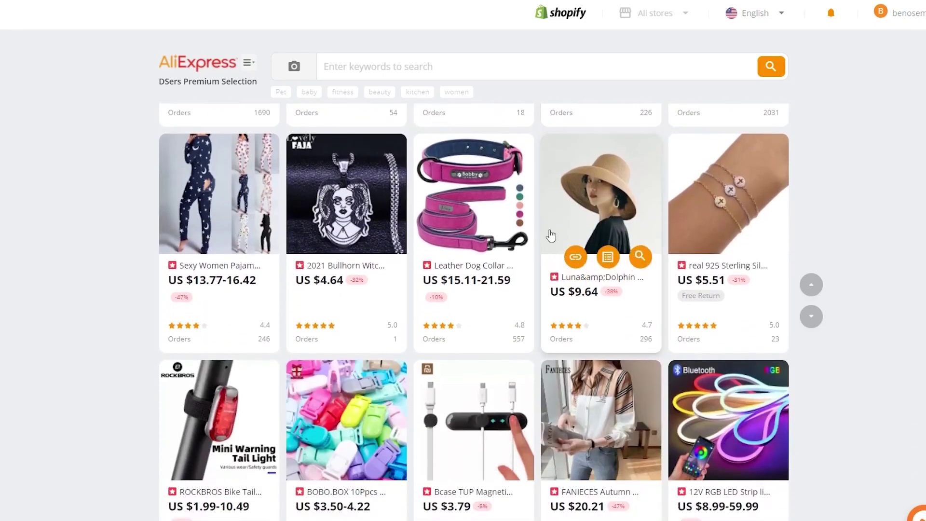
pyautogui.scroll(-3, 526, 243)
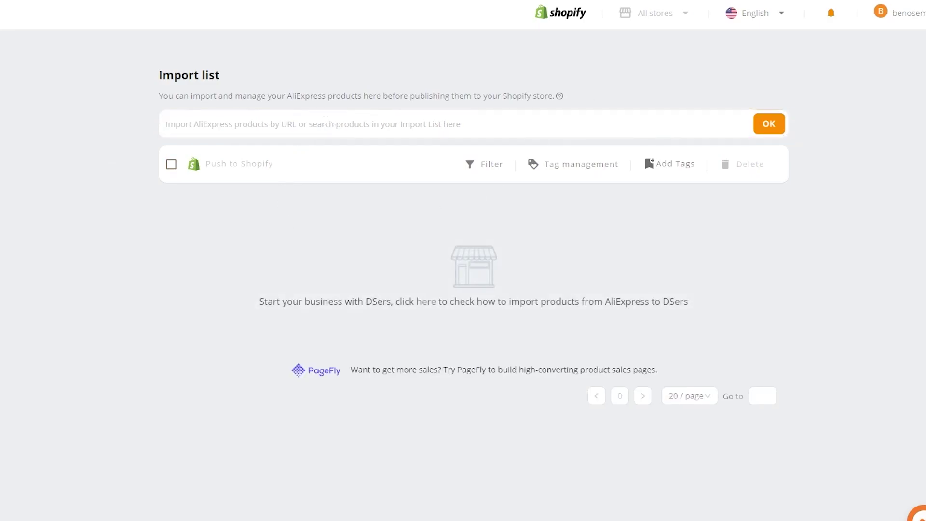
# Open the AliExpress homepage in a new browser tab and look over the account options, weekly deals and top rankings.
pyautogui.hotkey('ctrl', 't')
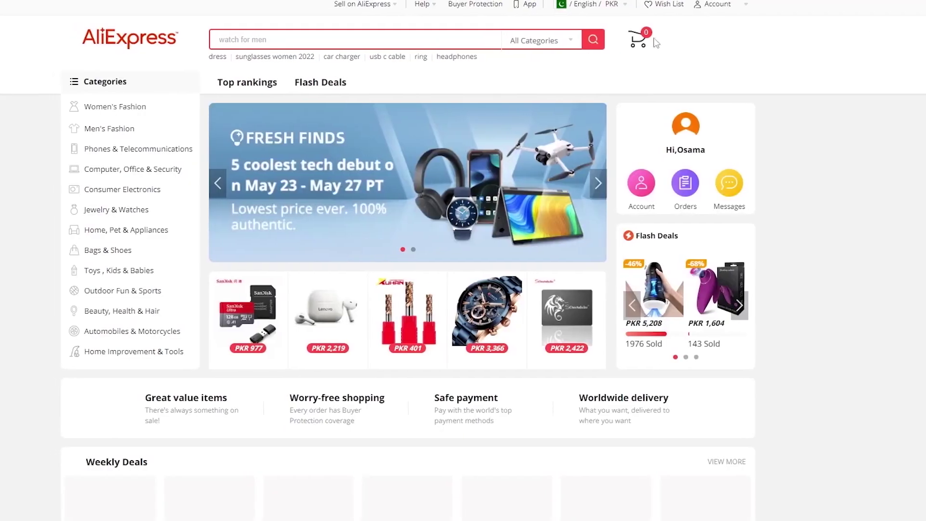
pyautogui.moveTo(706, 9)
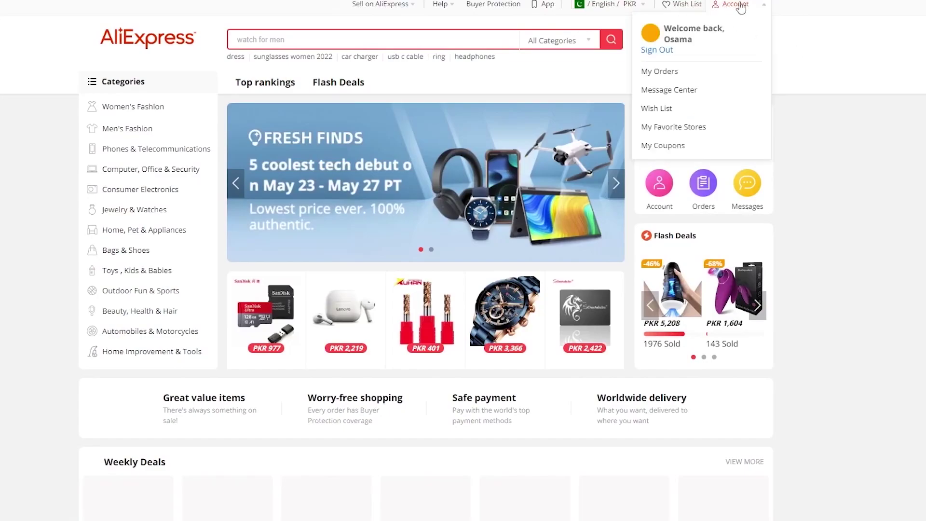
pyautogui.scroll(-3, 833, 149)
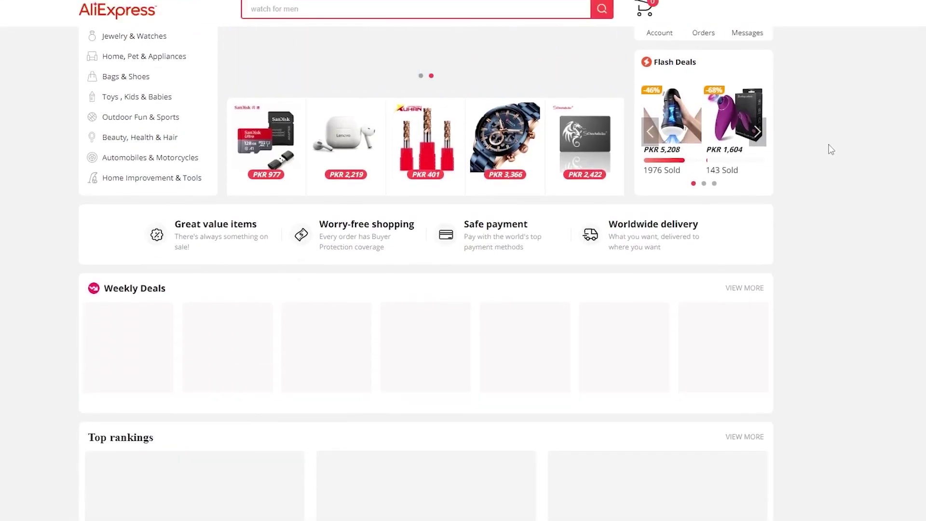
pyautogui.scroll(-3, 829, 149)
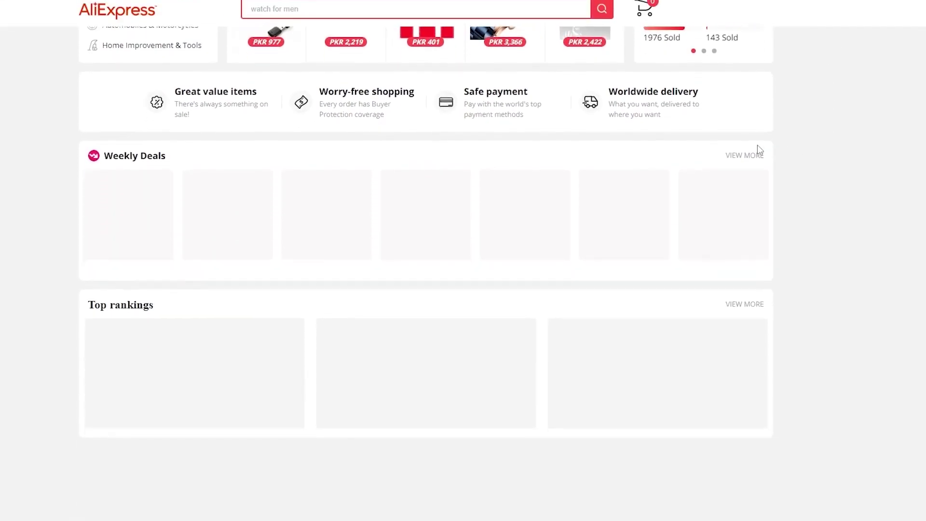
pyautogui.scroll(-10, 210, 144)
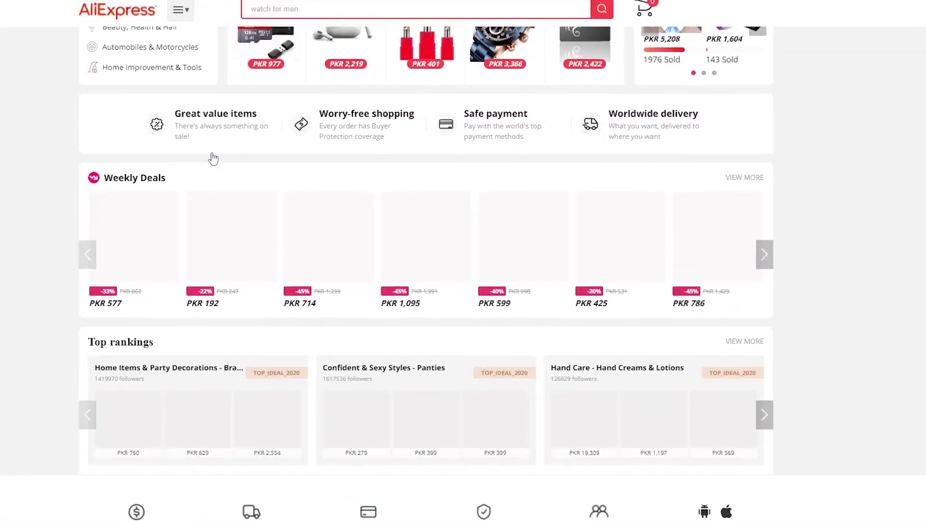
pyautogui.scroll(10, 305, 342)
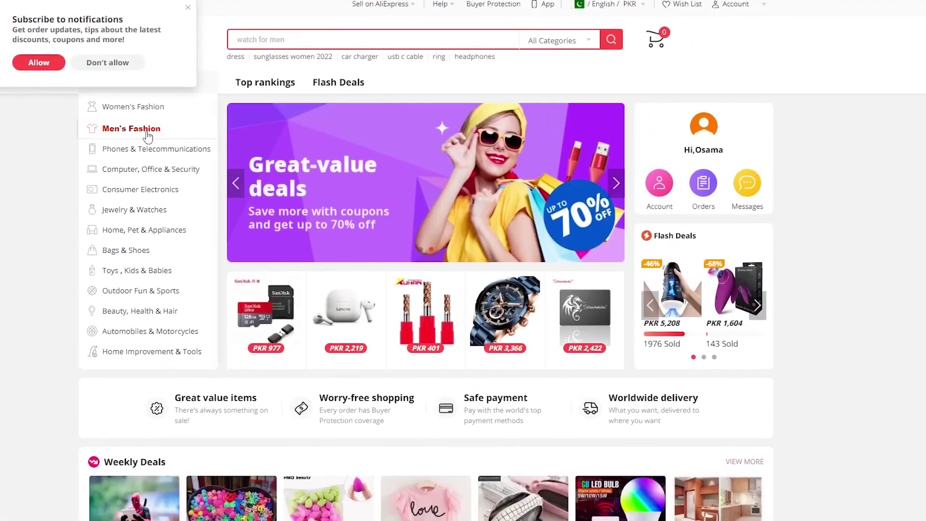
# Dismiss the notification prompt and open the 2020 Luxury Straight Business Casual Men Pants listing under Men's Fashion, Casual Pants.
pyautogui.click(187, 11)
pyautogui.moveTo(131, 128)
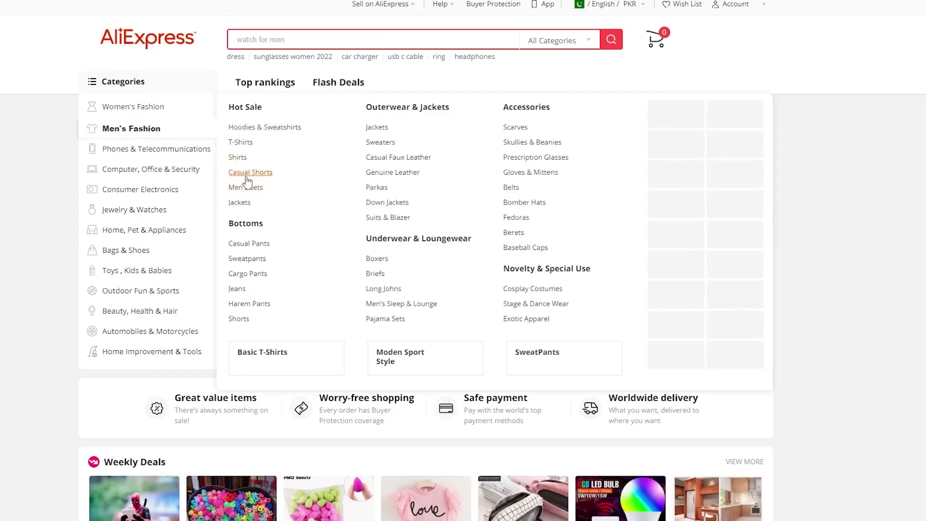
pyautogui.click(255, 246)
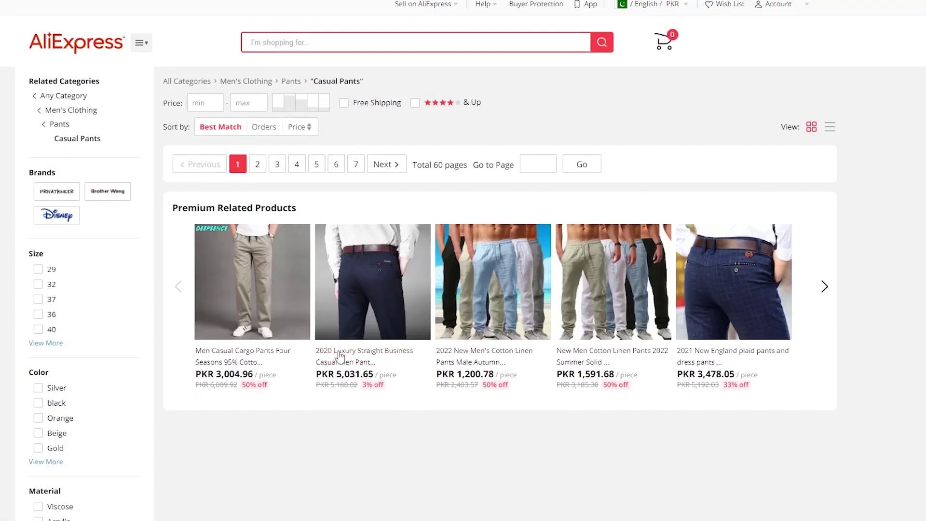
pyautogui.click(361, 321)
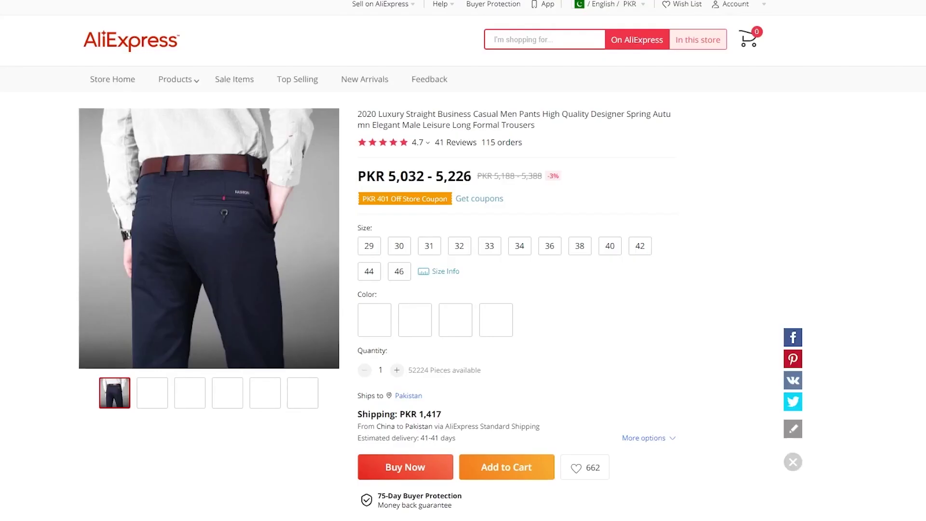
# Copy the URL of the business casual pants' AliExpress page and use it to import the product into the DSers import list.
pyautogui.rightClick(514, 1)
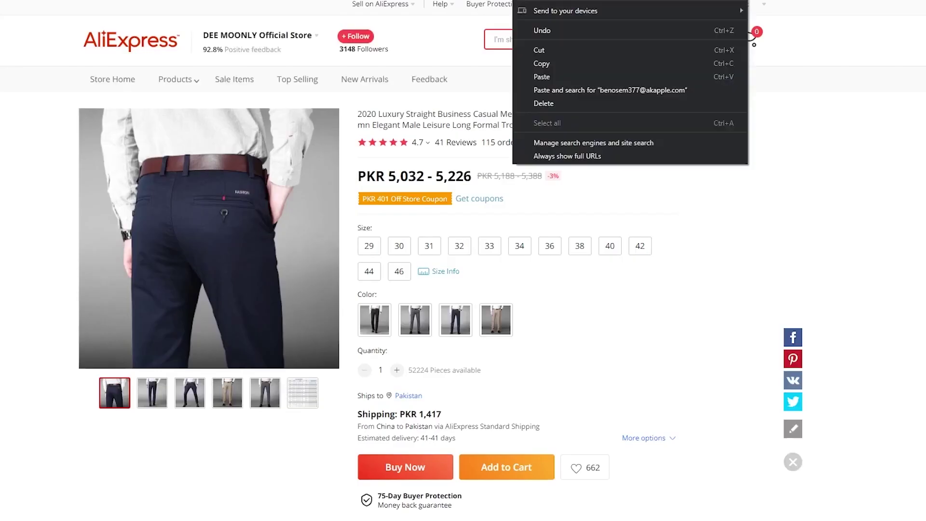
pyautogui.click(550, 63)
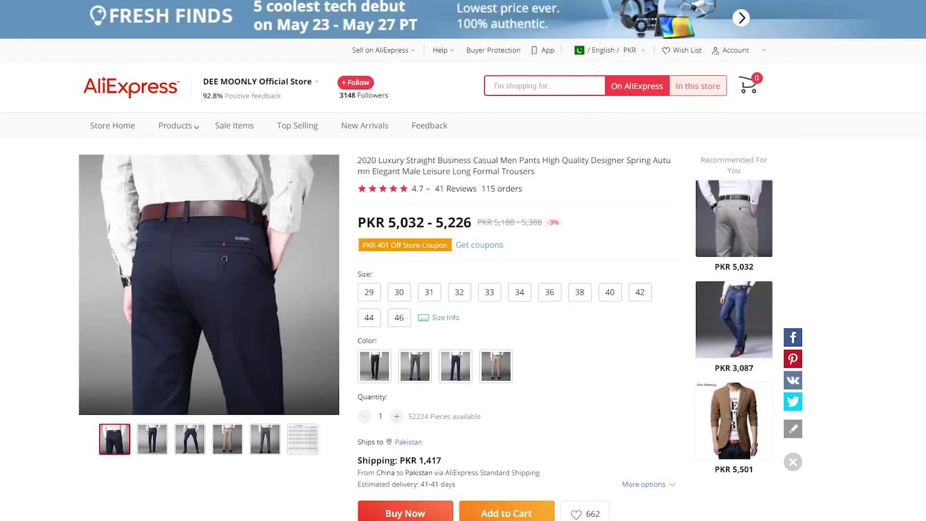
pyautogui.hotkey('ctrl', 'Tab')
pyautogui.click(301, 127)
pyautogui.rightClick(303, 136)
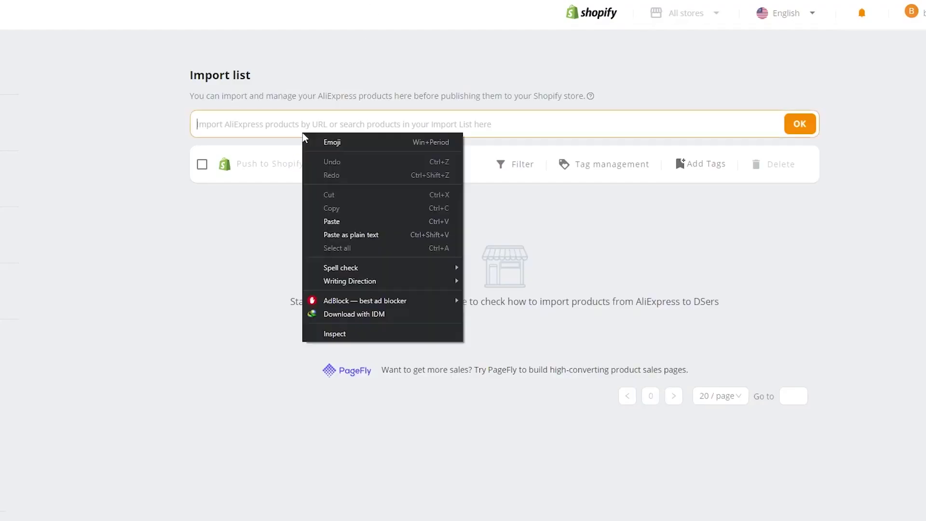
pyautogui.click(332, 222)
pyautogui.click(199, 170)
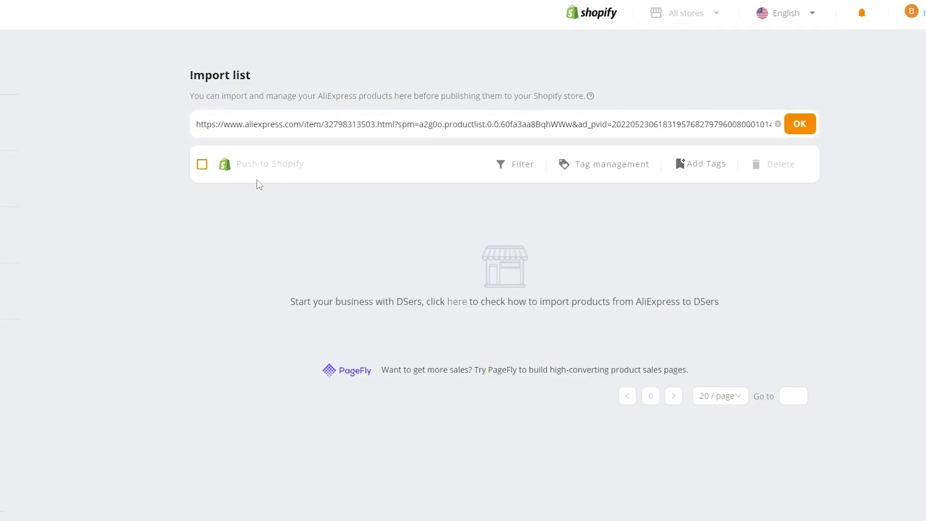
pyautogui.click(806, 131)
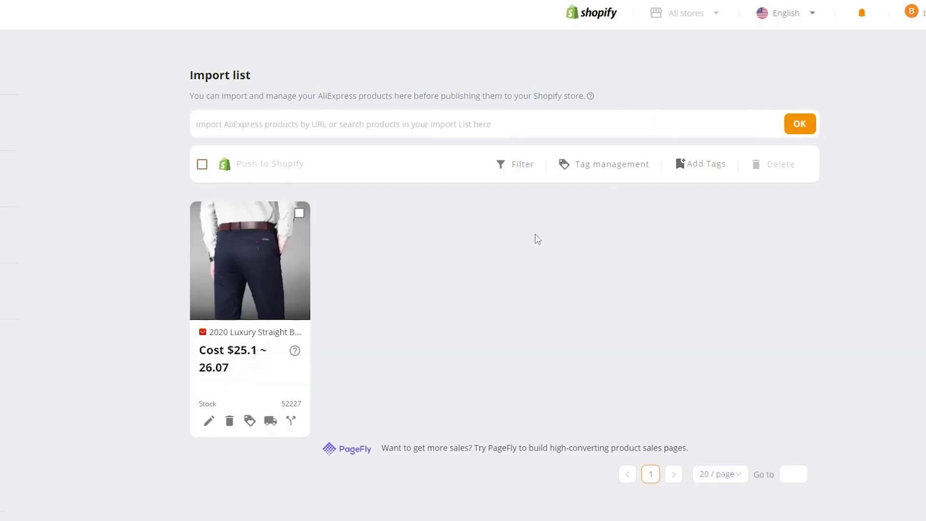
# Push the business casual pants to the Shopify store with the pricing rule, continued selling when out of stock, and Online Store publishing enabled.
pyautogui.moveTo(300, 284)
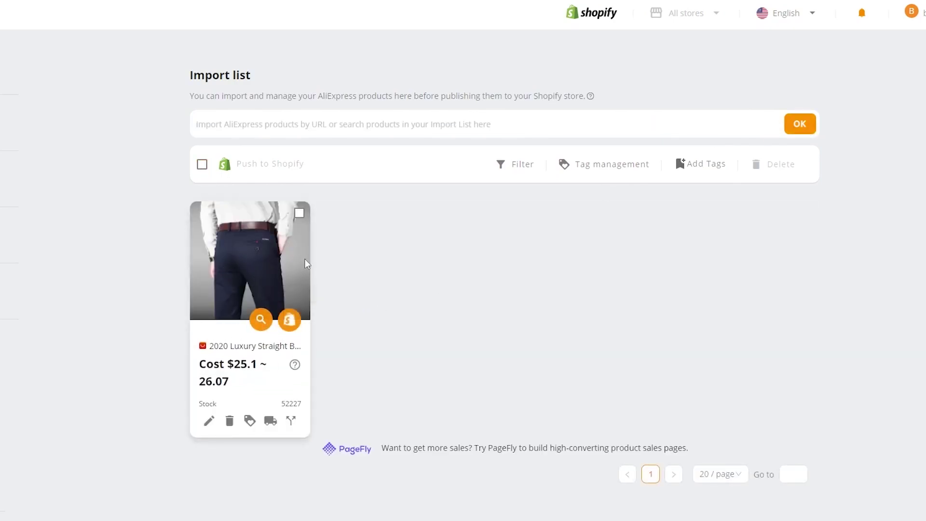
pyautogui.click(290, 319)
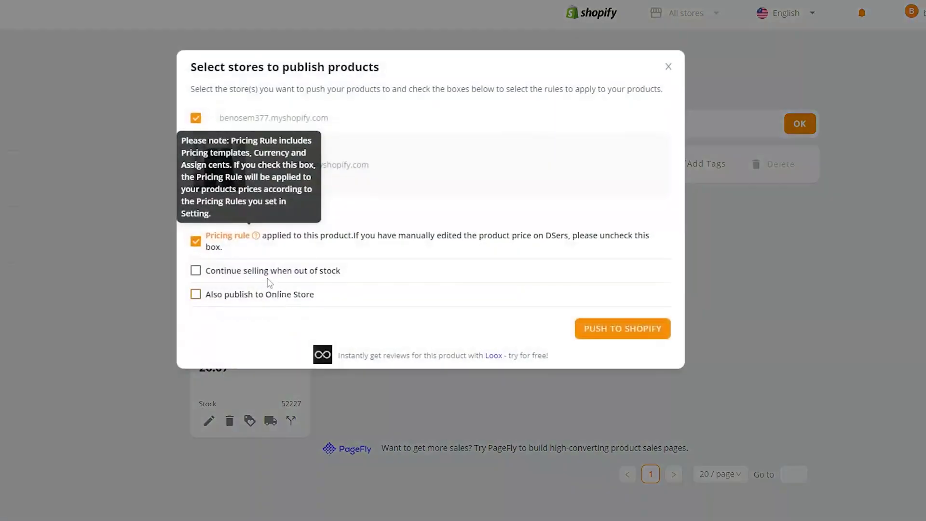
pyautogui.click(197, 272)
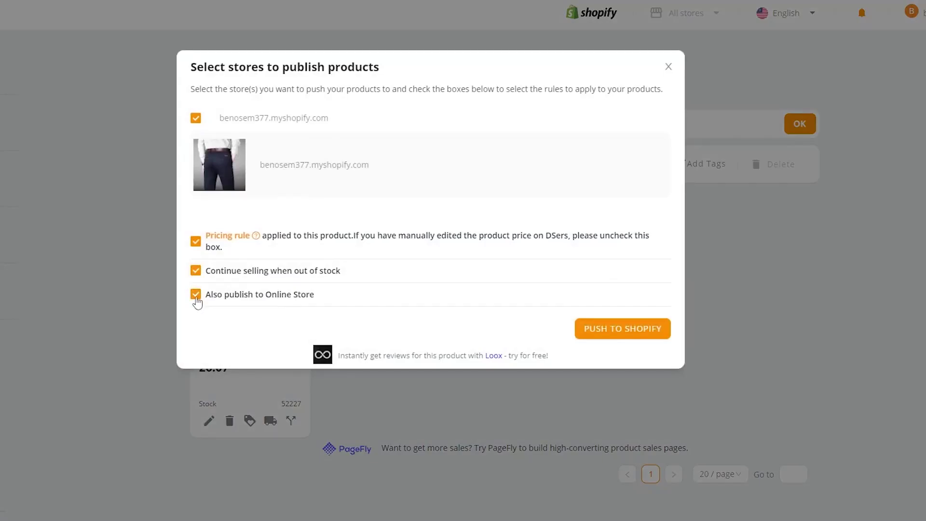
pyautogui.click(195, 276)
pyautogui.click(601, 335)
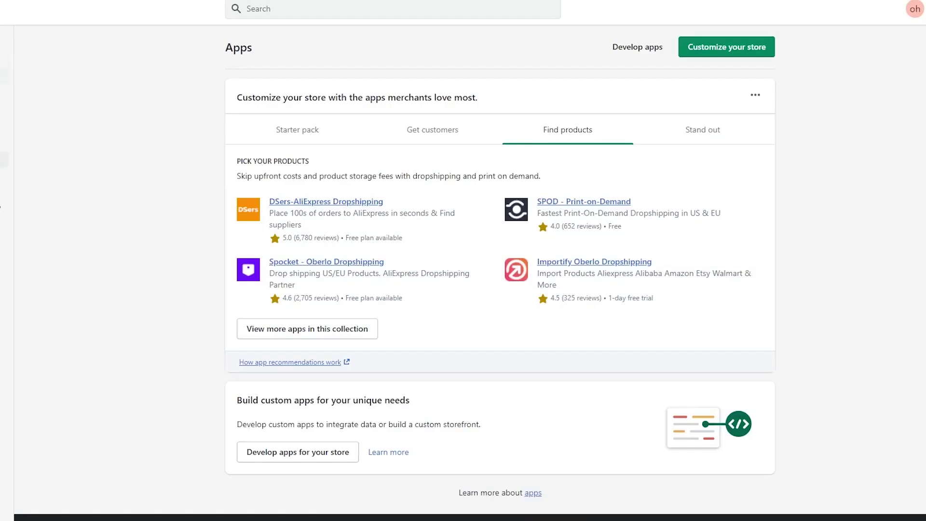
# Open the imported business casual pants in the Shopify product list and examine their description, media and variants.
pyautogui.click(1, 279)
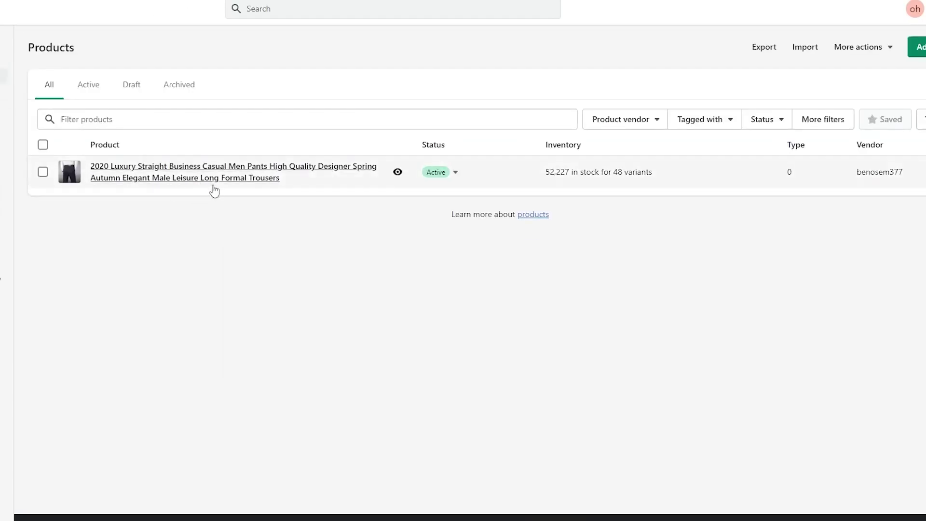
pyautogui.click(267, 182)
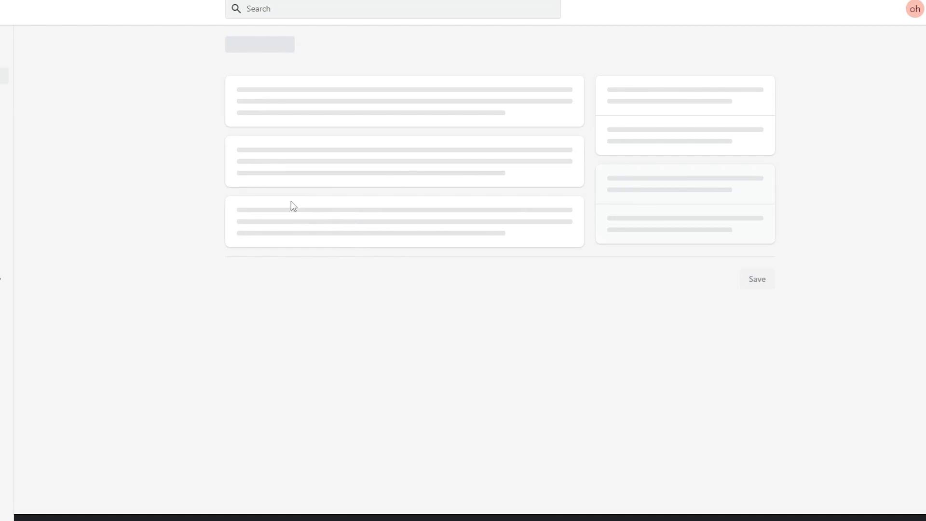
pyautogui.scroll(-3, 377, 351)
pyautogui.scroll(-15, 377, 351)
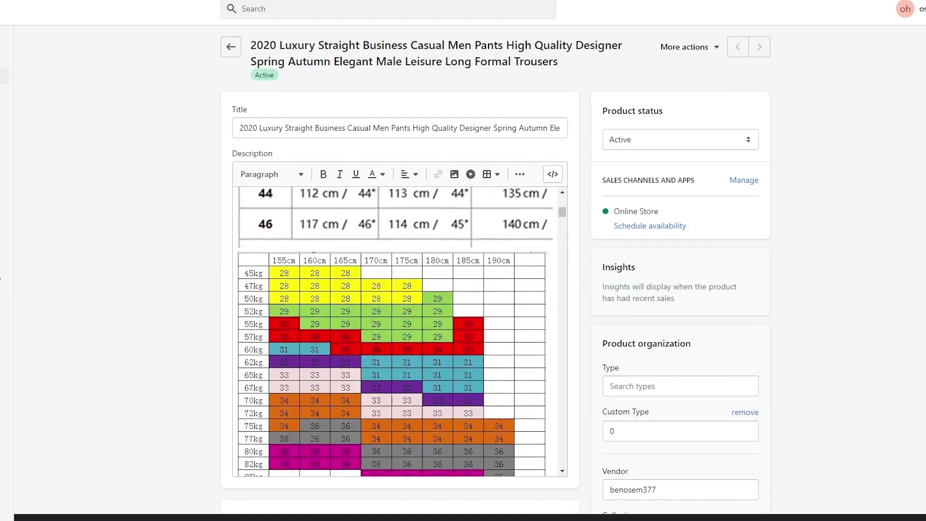
pyautogui.scroll(-10, 249, 339)
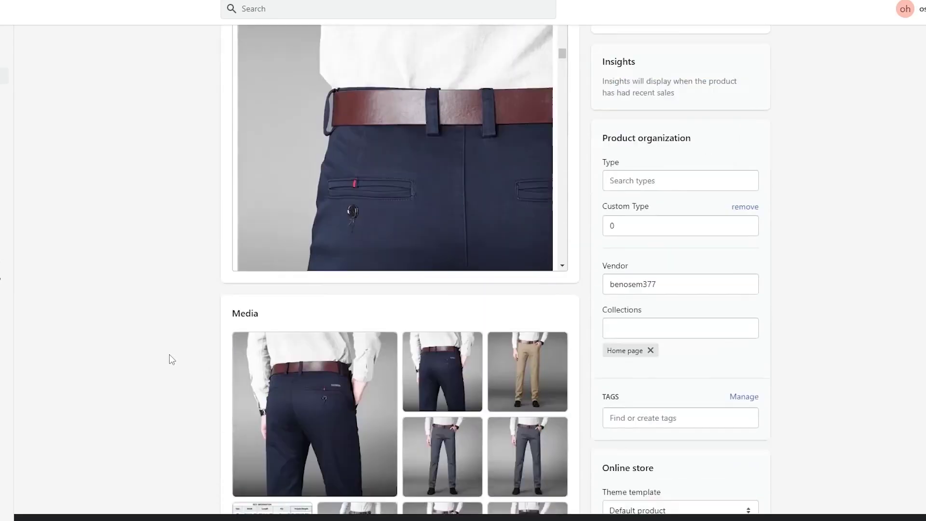
pyautogui.scroll(-2, 269, 262)
pyautogui.scroll(-20, 276, 262)
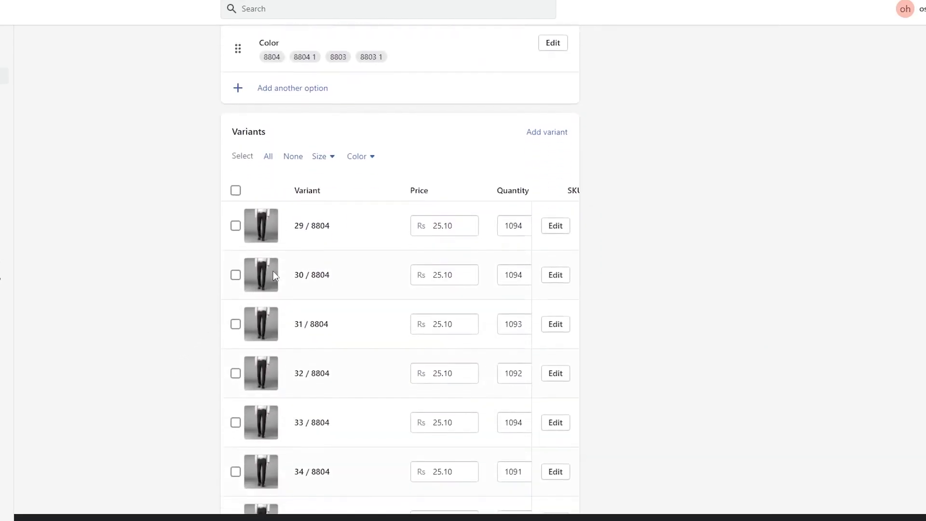
pyautogui.scroll(-12, 299, 367)
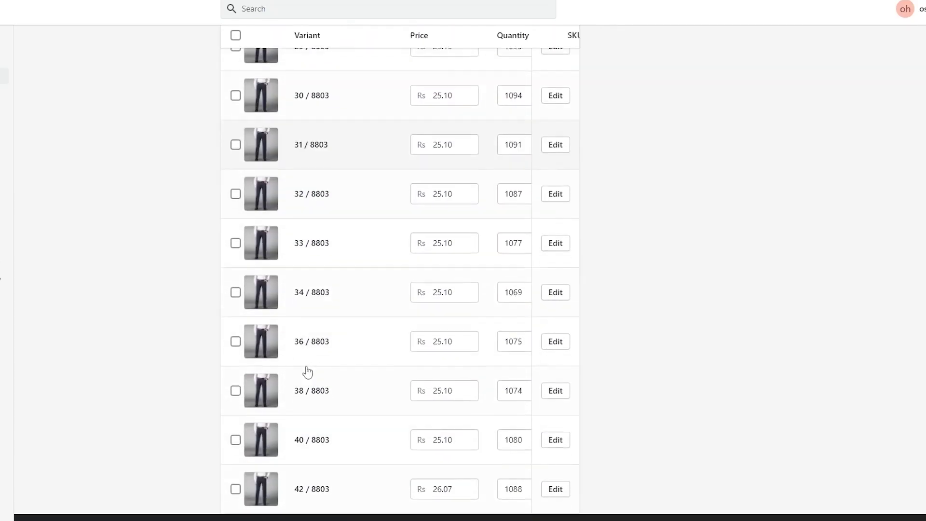
pyautogui.scroll(19, 534, 376)
pyautogui.scroll(20, 534, 379)
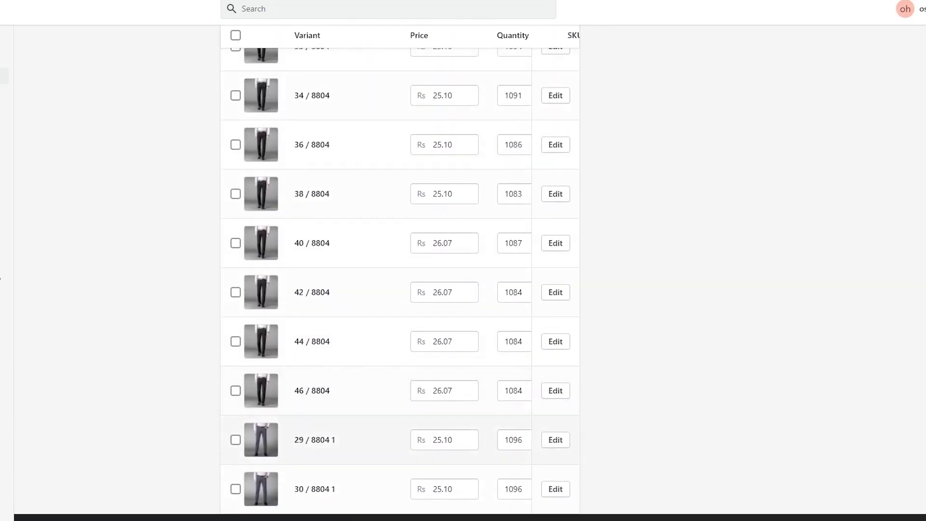
pyautogui.scroll(15, 450, 486)
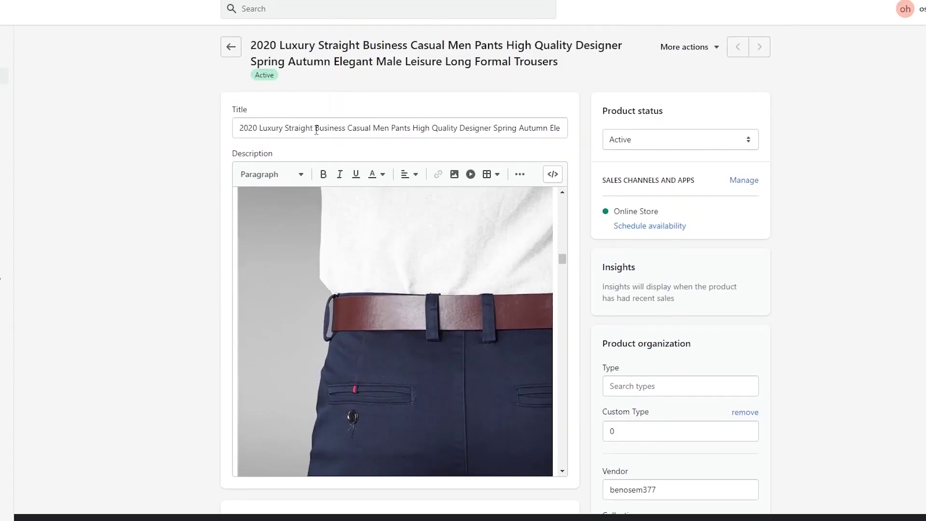
# Shorten the product title to "Straight Business Casual Men Pants" and add the word "Or" before "Casual".
pyautogui.moveTo(316, 129); pyautogui.dragTo(208, 137)
pyautogui.click(288, 129)
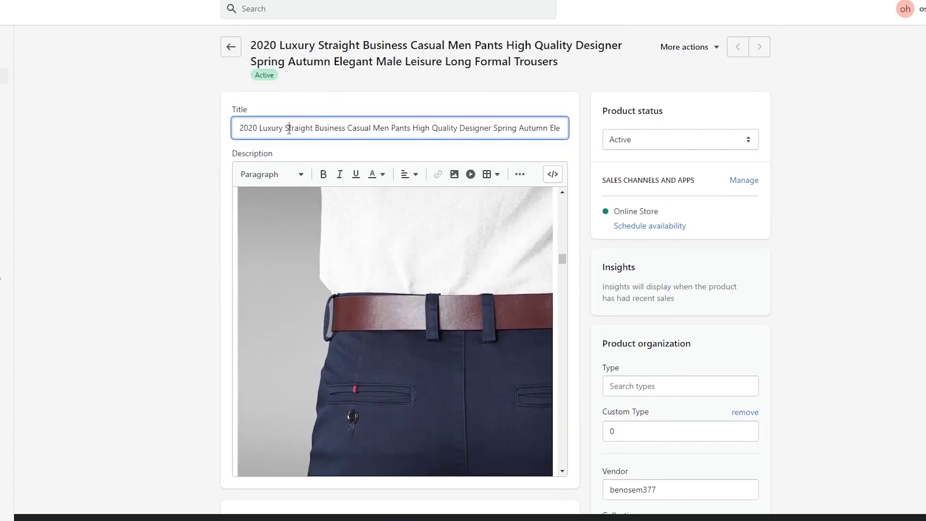
pyautogui.moveTo(287, 129); pyautogui.dragTo(166, 124)
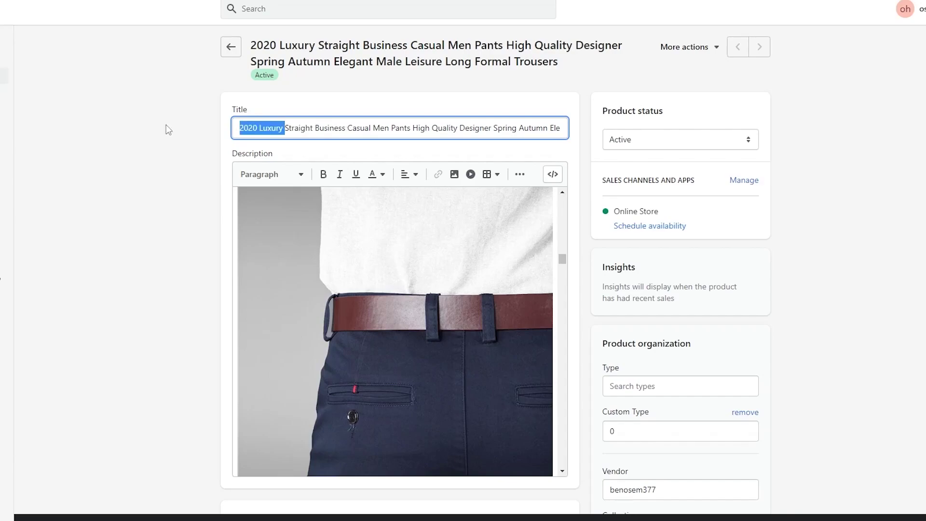
pyautogui.press('BackSpace')
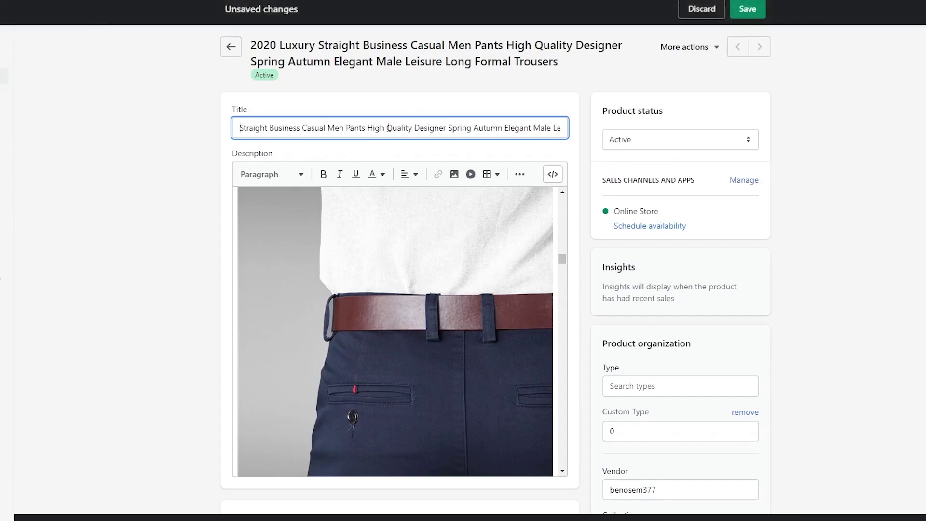
pyautogui.moveTo(366, 128); pyautogui.dragTo(632, 139)
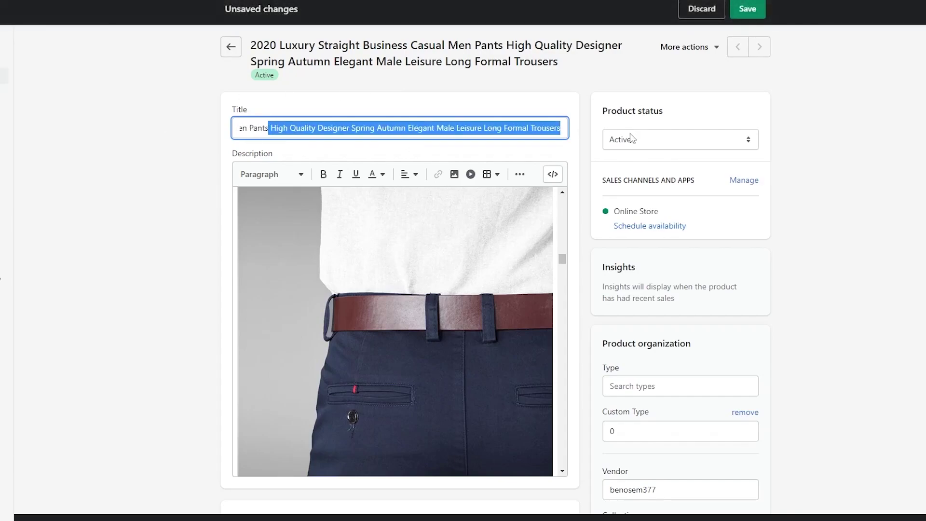
pyautogui.press('BackSpace')
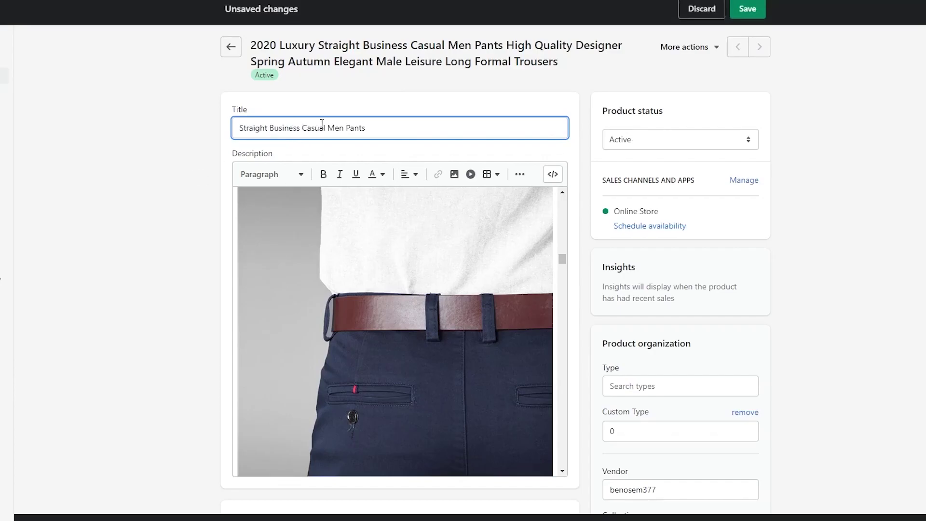
pyautogui.write('Or Cas')
# Set the price of the 8804 variants in sizes 29 to 34 to Rs 5000.
pyautogui.scroll(-20, 478, 129)
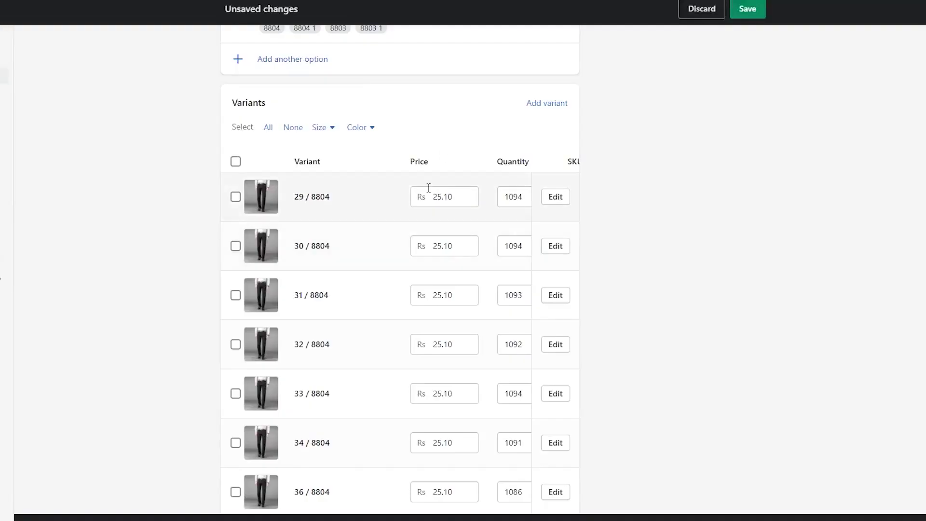
pyautogui.moveTo(452, 199); pyautogui.dragTo(430, 200)
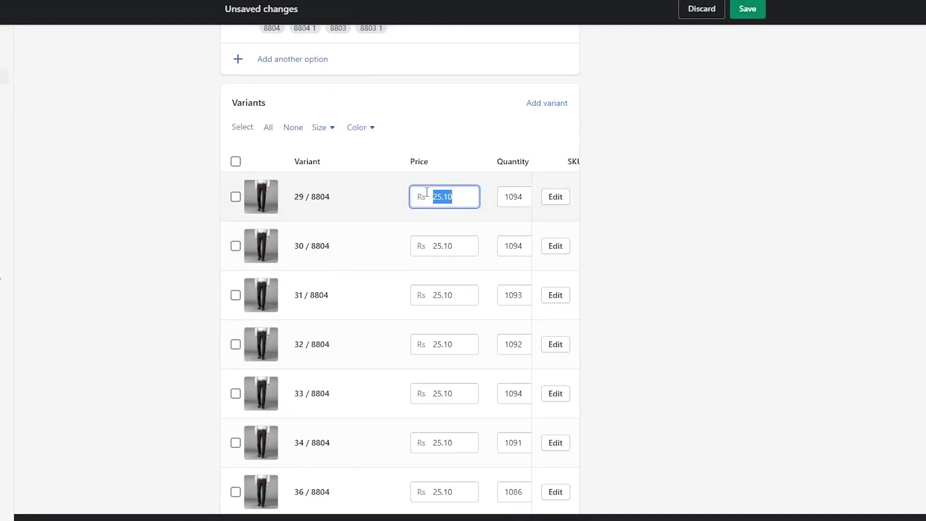
pyautogui.write('5000')
pyautogui.hotkey('ctrl', 'a')
pyautogui.hotkey('ctrl', 'c')
pyautogui.doubleClick(447, 248)
pyautogui.hotkey('ctrl', 'v')
pyautogui.doubleClick(448, 296)
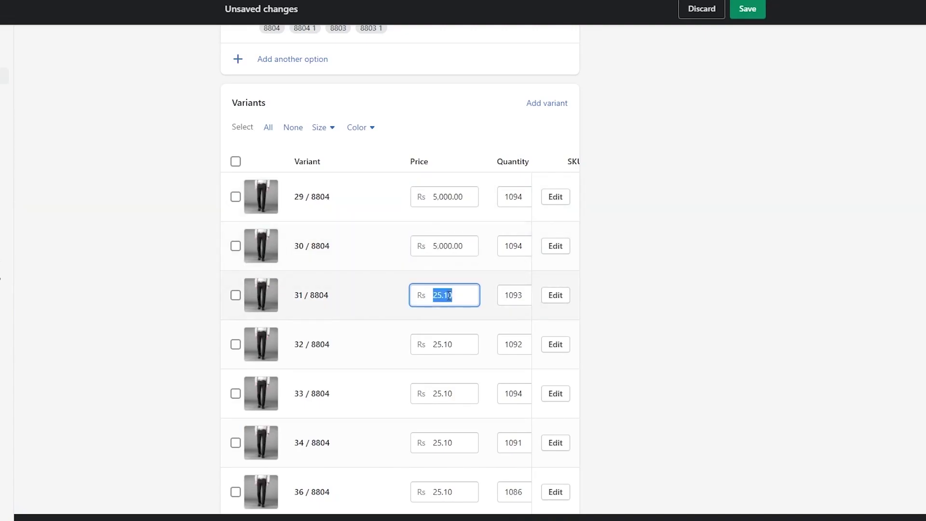
pyautogui.hotkey('ctrl', 'v')
pyautogui.doubleClick(449, 345)
pyautogui.hotkey('ctrl', 'v')
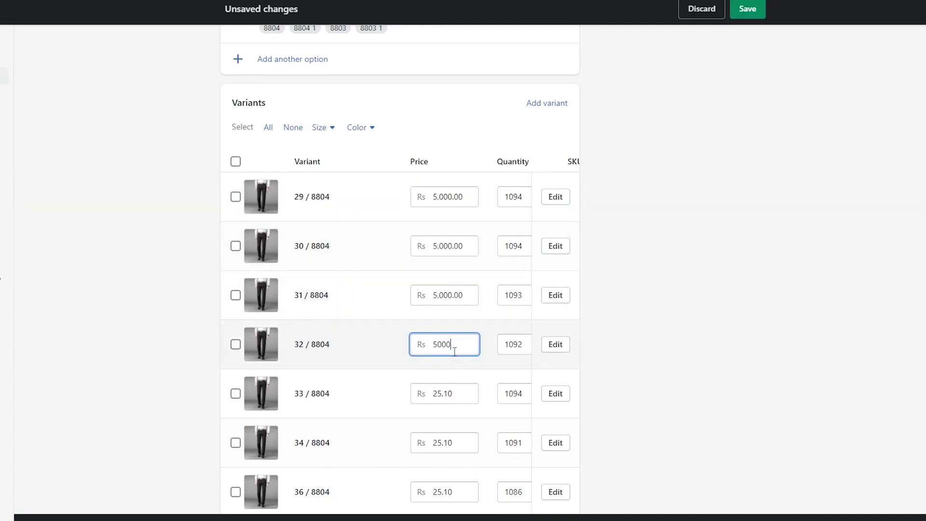
pyautogui.doubleClick(448, 393)
pyautogui.hotkey('ctrl', 'v')
pyautogui.doubleClick(446, 441)
pyautogui.hotkey('ctrl', 'v')
# Set the price of the remaining 8804 variants, sizes 36 to 46, to Rs 5000, leaving size 36 unselected.
pyautogui.scroll(-5, 449, 386)
pyautogui.click(453, 261)
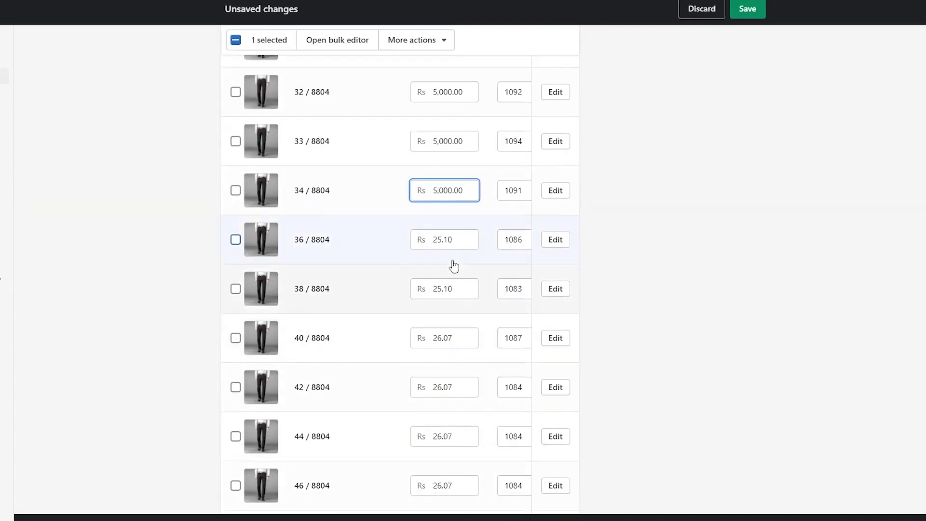
pyautogui.doubleClick(443, 239)
pyautogui.hotkey('ctrl', 'v')
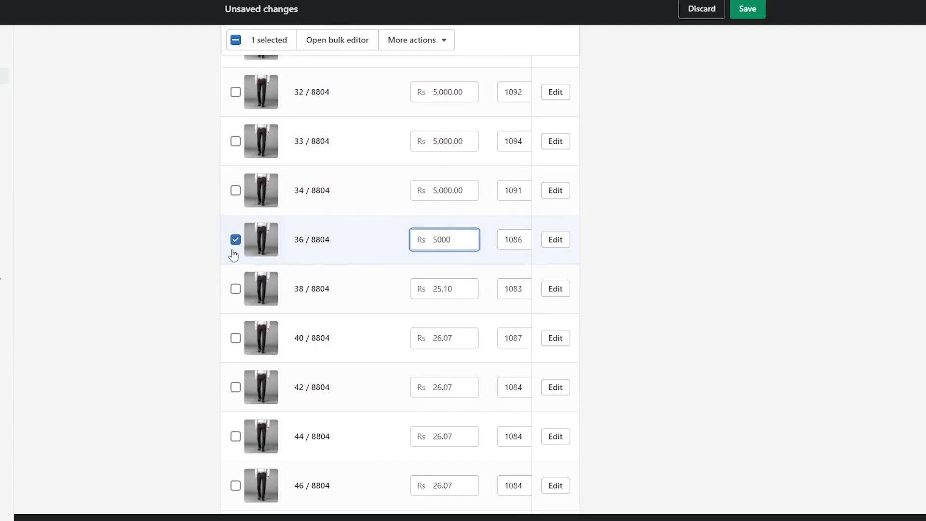
pyautogui.click(236, 242)
pyautogui.doubleClick(459, 309)
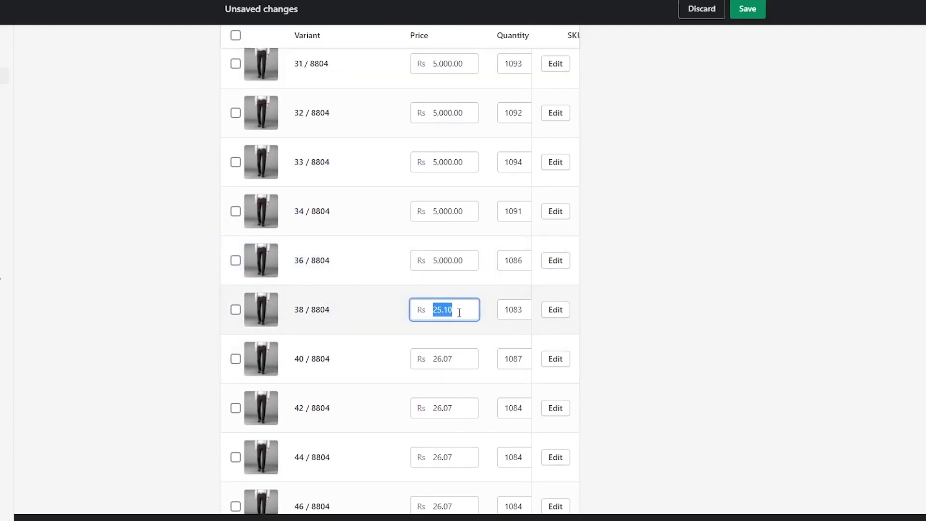
# Set the price of the 8804 1 variants and the 8803 variants up to size 33 to Rs 5000.
pyautogui.doubleClick(448, 382)
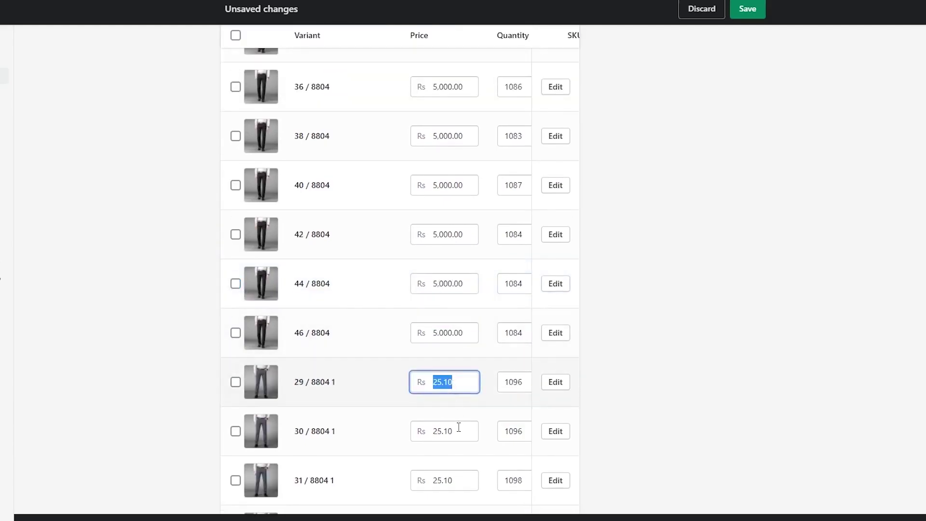
pyautogui.hotkey('ctrl', 'v')
pyautogui.doubleClick(447, 431)
pyautogui.hotkey('ctrl', 'v')
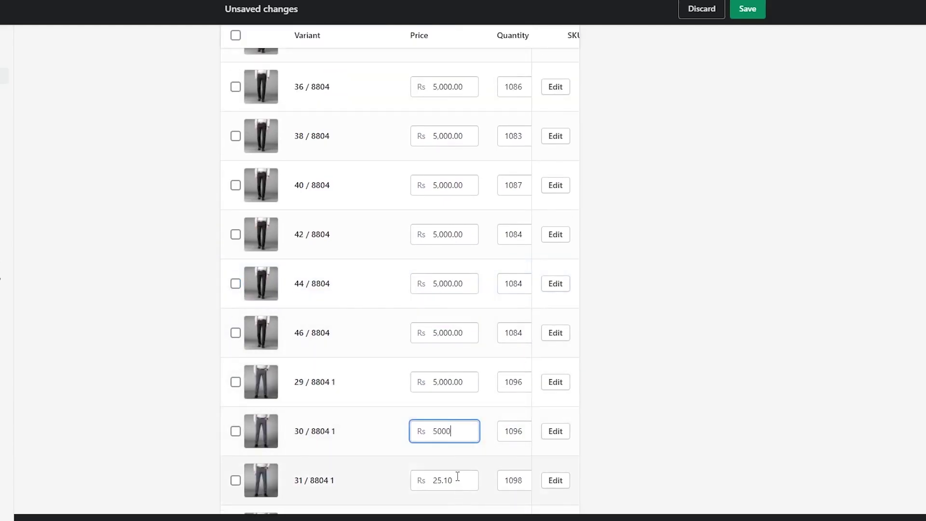
pyautogui.doubleClick(454, 479)
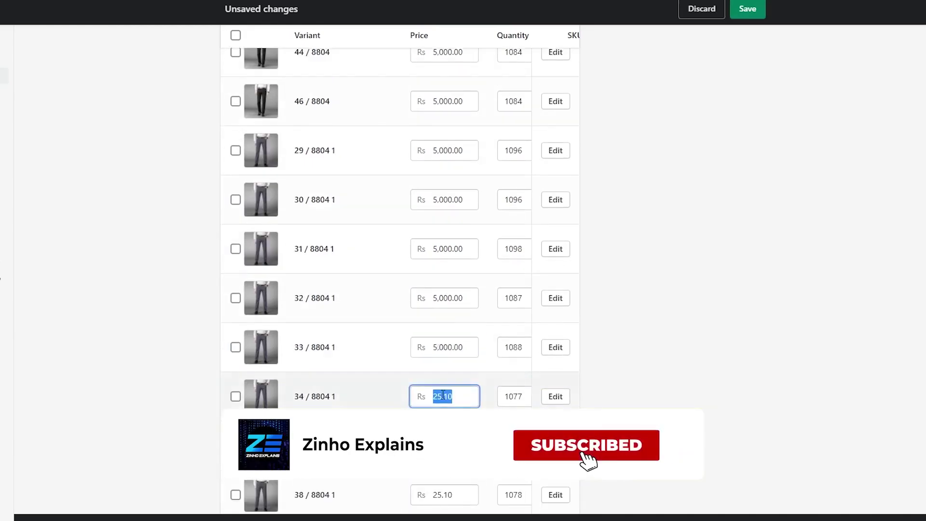
pyautogui.hotkey('ctrl', 'v')
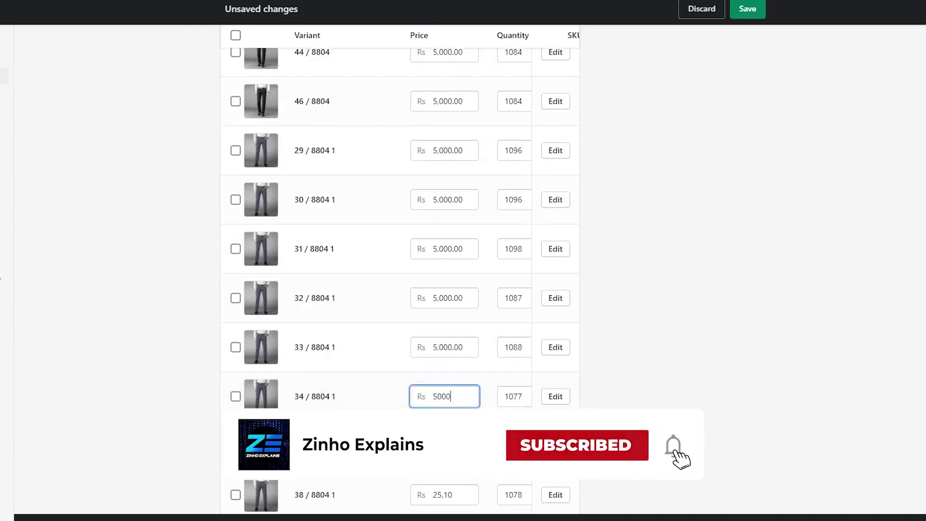
pyautogui.scroll(-5, 449, 486)
pyautogui.doubleClick(444, 321)
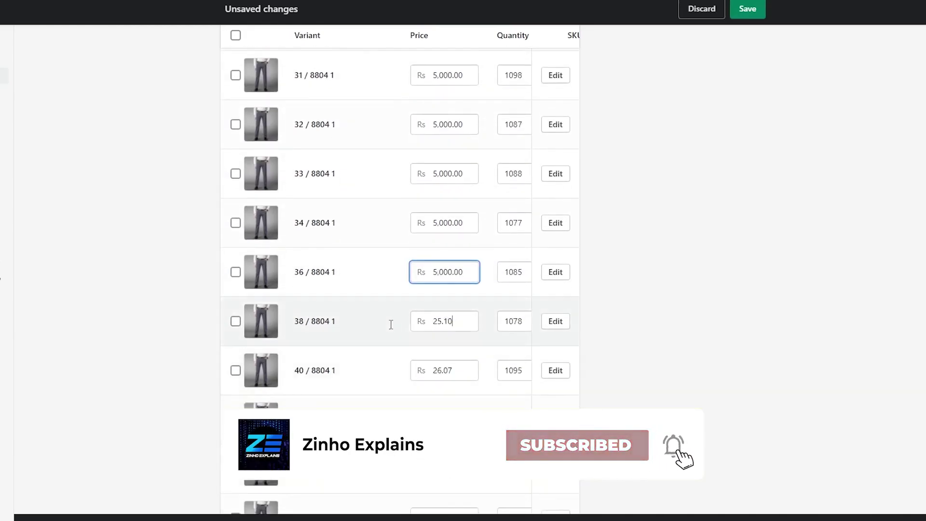
pyautogui.hotkey('ctrl', 'v')
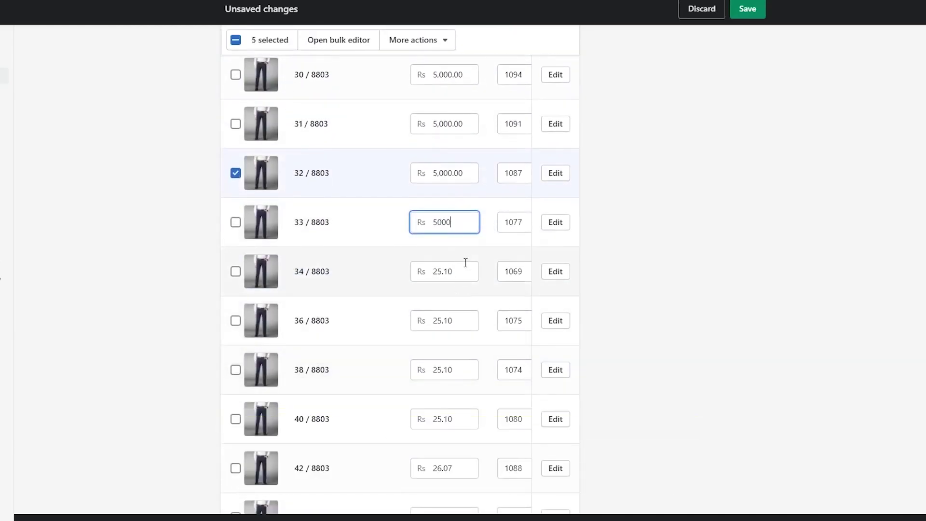
# Set the price of the 8803 variants in sizes 34 to 46 to Rs 5000.
pyautogui.doubleClick(465, 263)
pyautogui.hotkey('ctrl', 'v')
pyautogui.doubleClick(465, 320)
pyautogui.hotkey('ctrl', 'v')
pyautogui.doubleClick(456, 370)
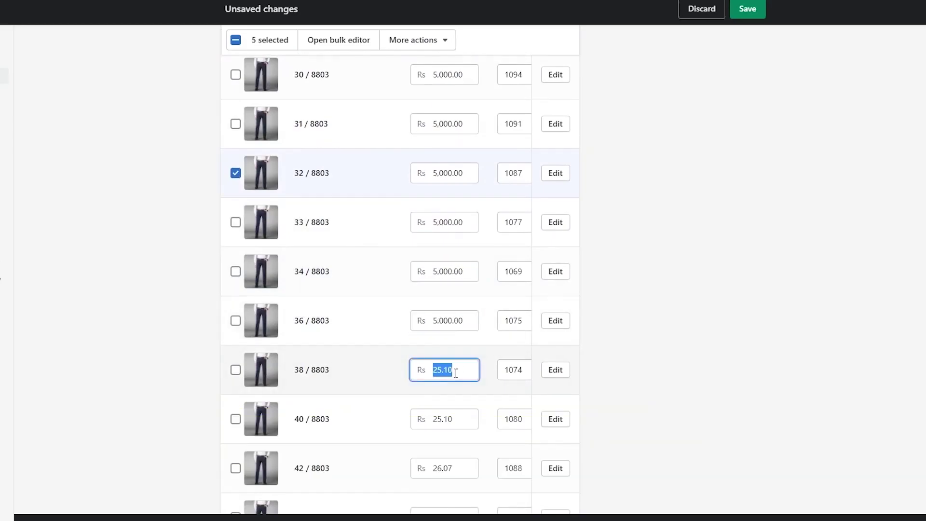
pyautogui.hotkey('ctrl', 'v')
pyautogui.doubleClick(454, 418)
pyautogui.hotkey('ctrl', 'v')
pyautogui.scroll(-3, 451, 457)
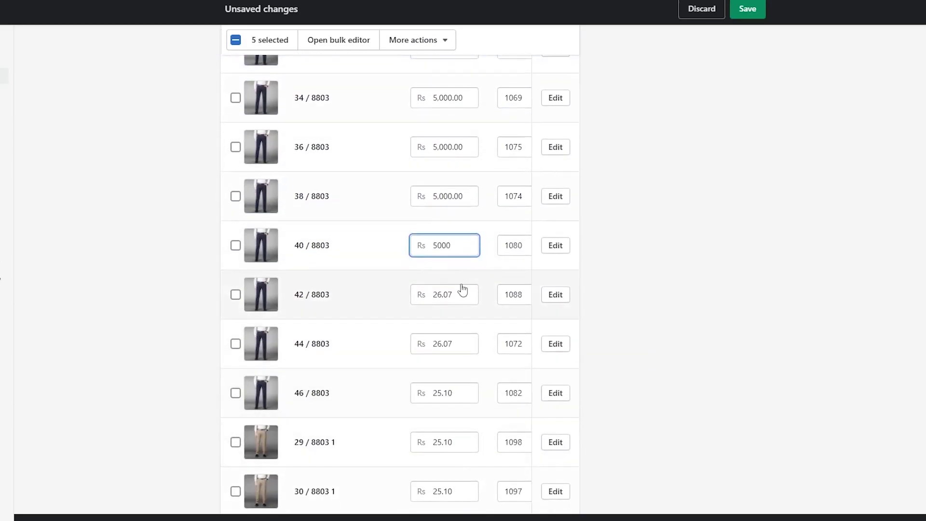
pyautogui.doubleClick(462, 295)
pyautogui.hotkey('ctrl', 'v')
pyautogui.doubleClick(464, 344)
pyautogui.hotkey('ctrl', 'v')
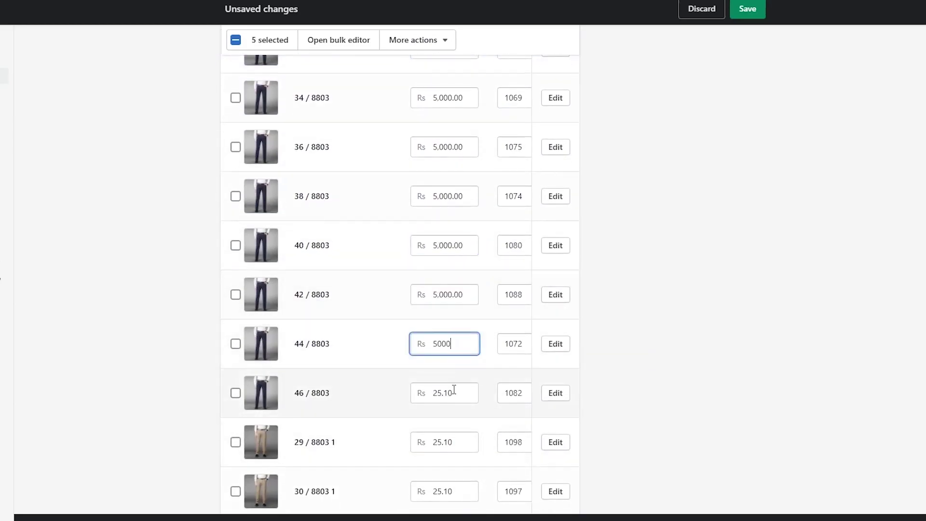
pyautogui.doubleClick(451, 393)
pyautogui.hotkey('ctrl', 'v')
# Set the price of the 8803 1 variants in sizes 29 to 33 to Rs 5000.
pyautogui.doubleClick(452, 441)
pyautogui.hotkey('ctrl', 'v')
pyautogui.scroll(-3, 446, 461)
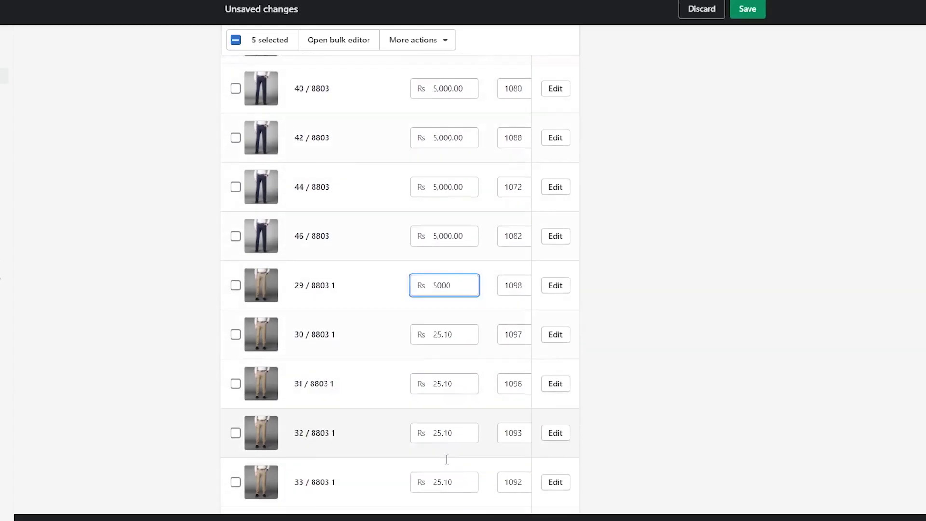
pyautogui.doubleClick(459, 316)
pyautogui.hotkey('ctrl', 'v')
pyautogui.doubleClick(459, 367)
pyautogui.hotkey('ctrl', 'v')
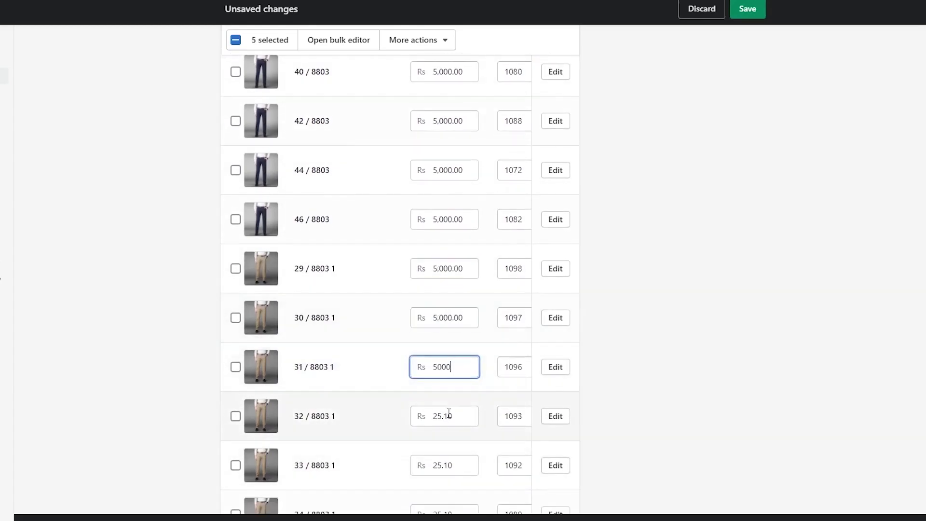
pyautogui.doubleClick(449, 415)
pyautogui.hotkey('ctrl', 'v')
pyautogui.doubleClick(447, 464)
pyautogui.hotkey('ctrl', 'v')
# Set the price of the 8803 1 variants in sizes 34 to 46 to Rs 5000.
pyautogui.scroll(-3, 449, 463)
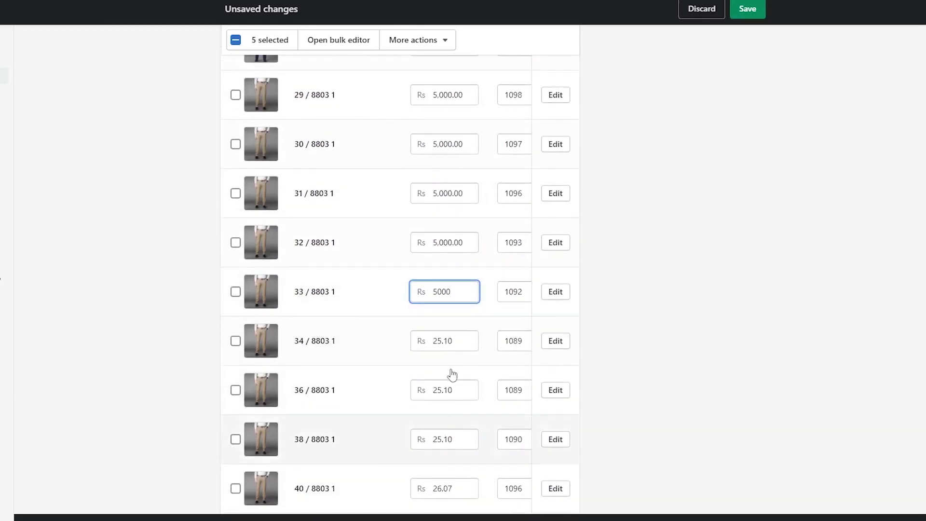
pyautogui.doubleClick(453, 340)
pyautogui.hotkey('ctrl', 'v')
pyautogui.doubleClick(452, 389)
pyautogui.hotkey('ctrl', 'v')
pyautogui.doubleClick(453, 438)
pyautogui.hotkey('ctrl', 'v')
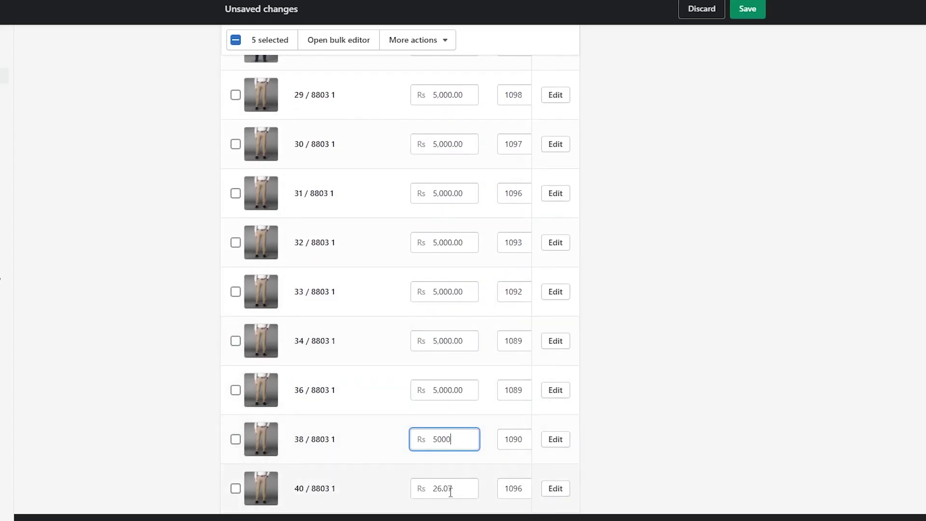
pyautogui.doubleClick(455, 483)
pyautogui.hotkey('ctrl', 'v')
pyautogui.scroll(-4, 455, 483)
pyautogui.doubleClick(449, 306)
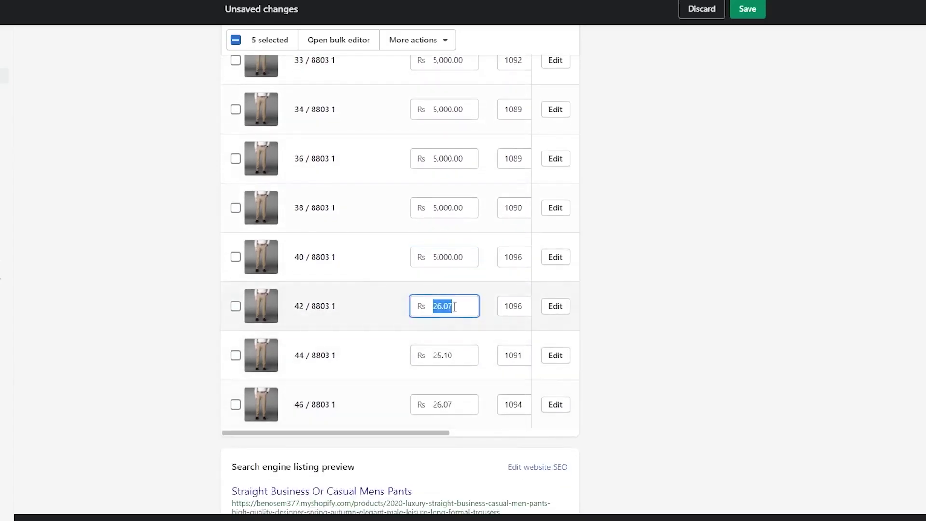
pyautogui.hotkey('ctrl', 'v')
pyautogui.doubleClick(457, 355)
pyautogui.hotkey('ctrl', 'v')
pyautogui.doubleClick(453, 399)
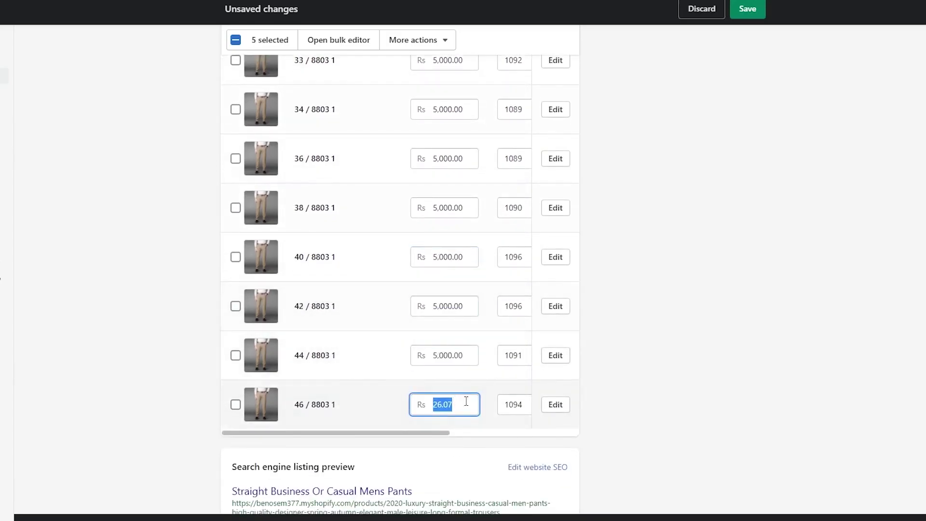
# Bulk-edit the prices of the five selected variants, applying Rs 5,000 to all of them.
pyautogui.scroll(-15, 610, 393)
pyautogui.scroll(20, 609, 393)
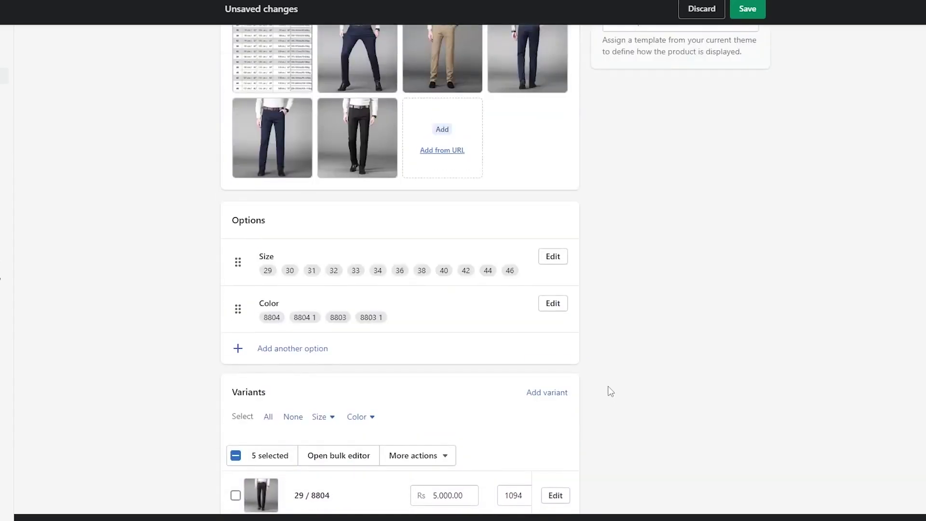
pyautogui.scroll(-3, 443, 282)
pyautogui.click(447, 283)
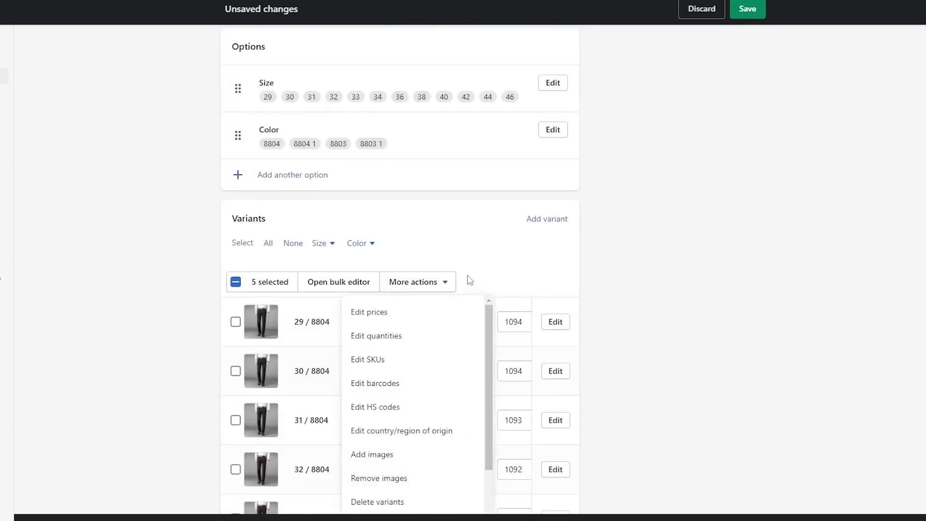
pyautogui.click(382, 314)
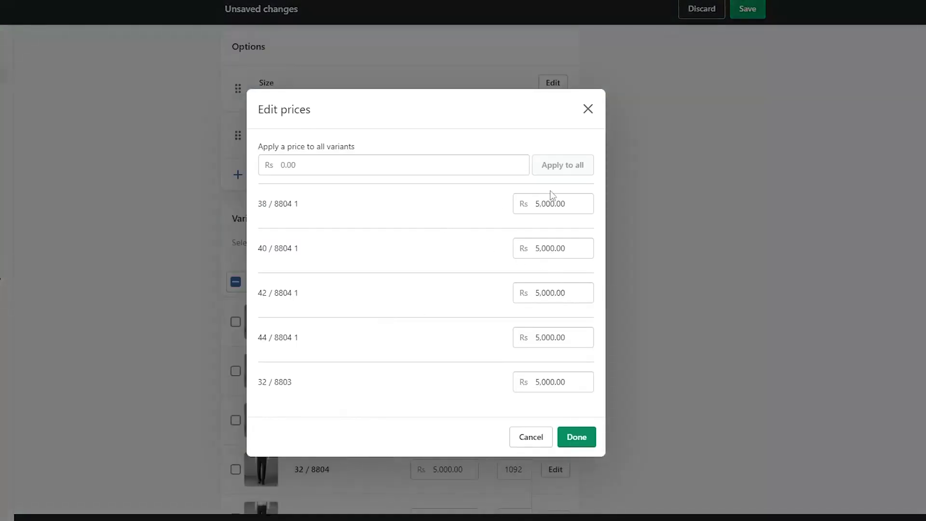
pyautogui.click(388, 165)
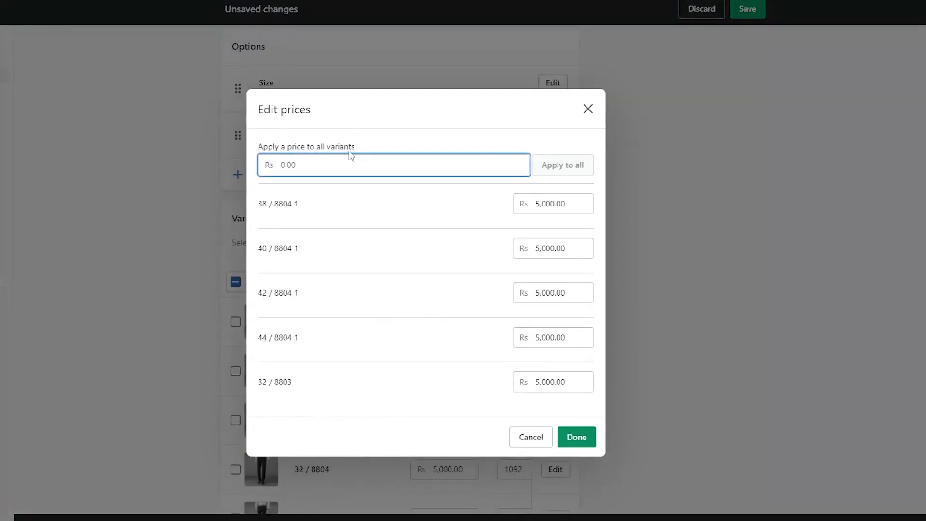
pyautogui.write('5,')
pyautogui.write('000')
pyautogui.click(550, 165)
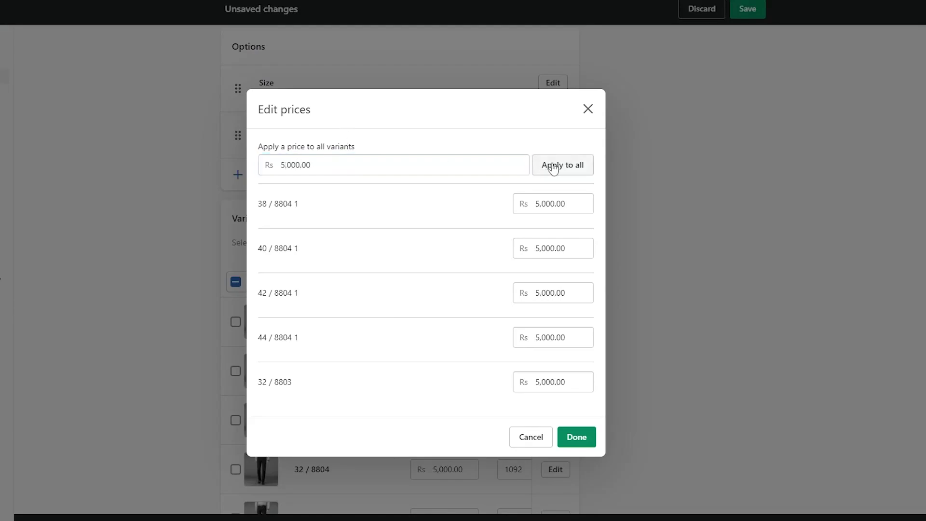
pyautogui.click(576, 437)
# Review the variant prices and save the product changes.
pyautogui.scroll(-4, 451, 372)
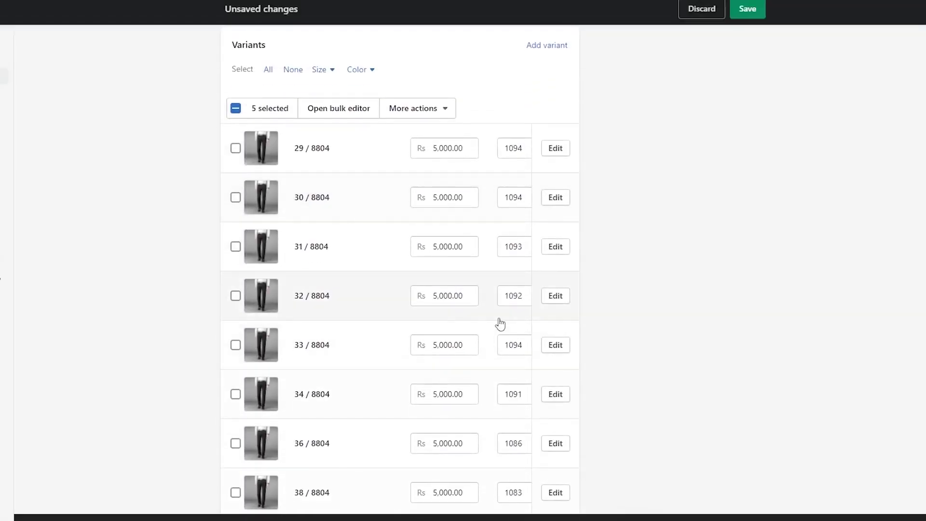
pyautogui.scroll(10, 499, 322)
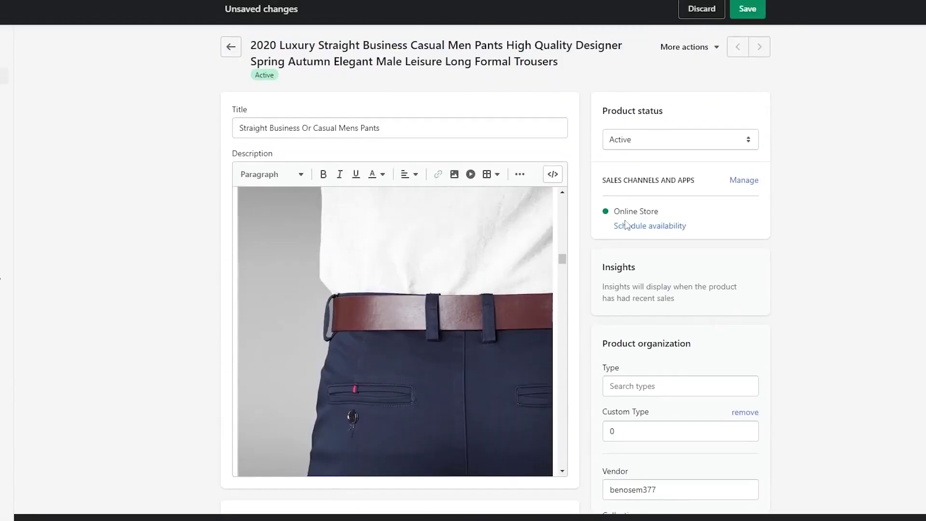
pyautogui.click(756, 14)
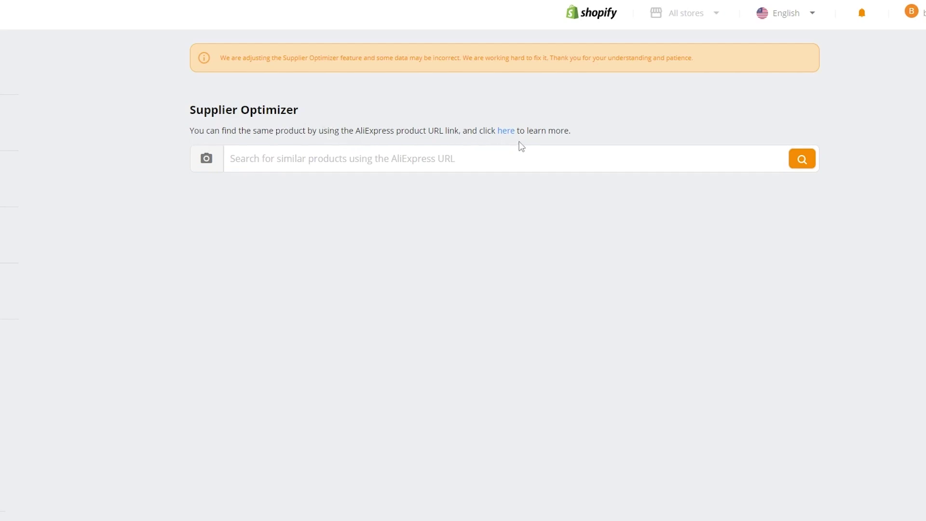
pyautogui.click(501, 163)
pyautogui.write('5000')
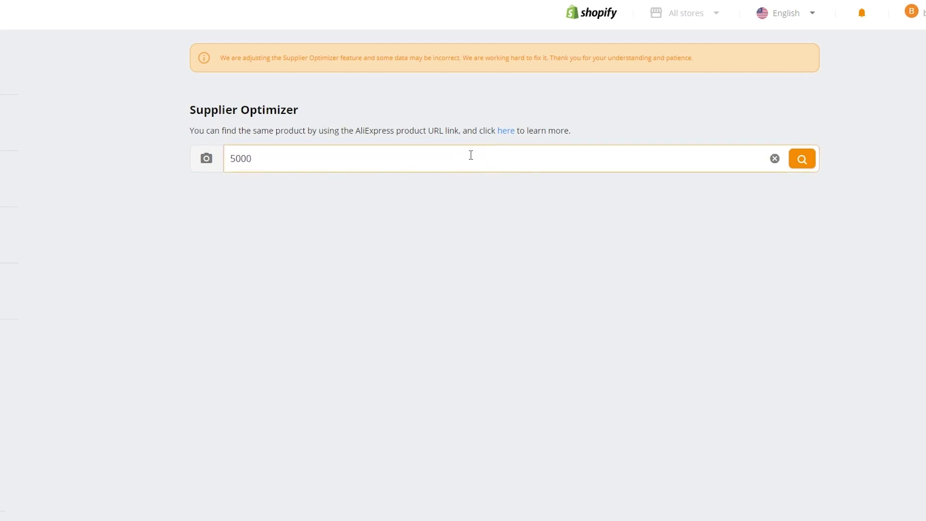
pyautogui.hotkey('ctrl', 'a')
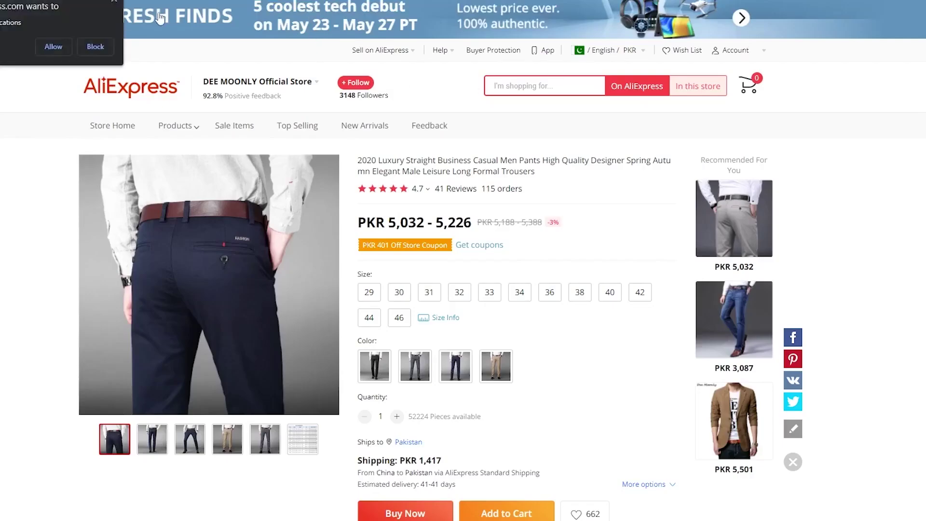
# Dismiss AliExpress's notification request and search DSers Supplier Optimizer for similar products using the 2020 Luxury Straight Business Casual Men Pants URL.
pyautogui.click(117, 3)
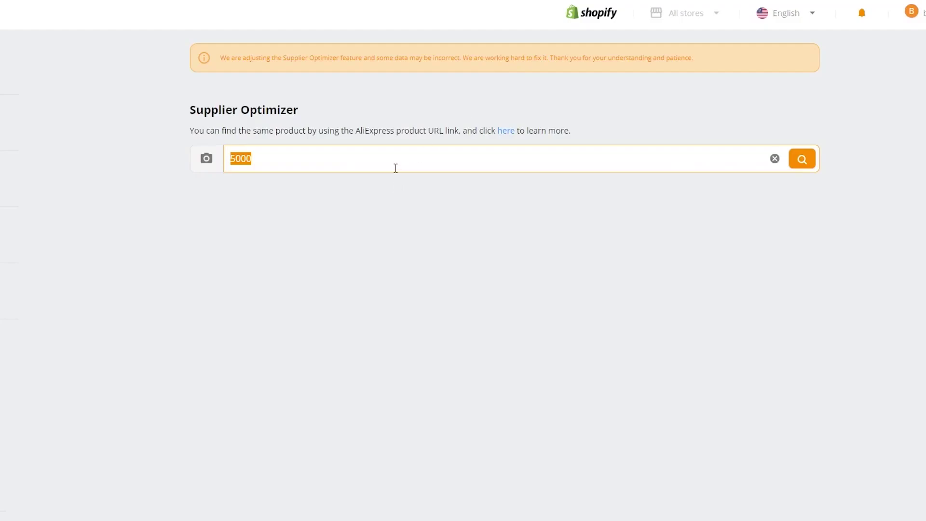
pyautogui.click(393, 152)
pyautogui.hotkey('ctrl', 'a')
pyautogui.hotkey('ctrl', 'v')
pyautogui.click(808, 159)
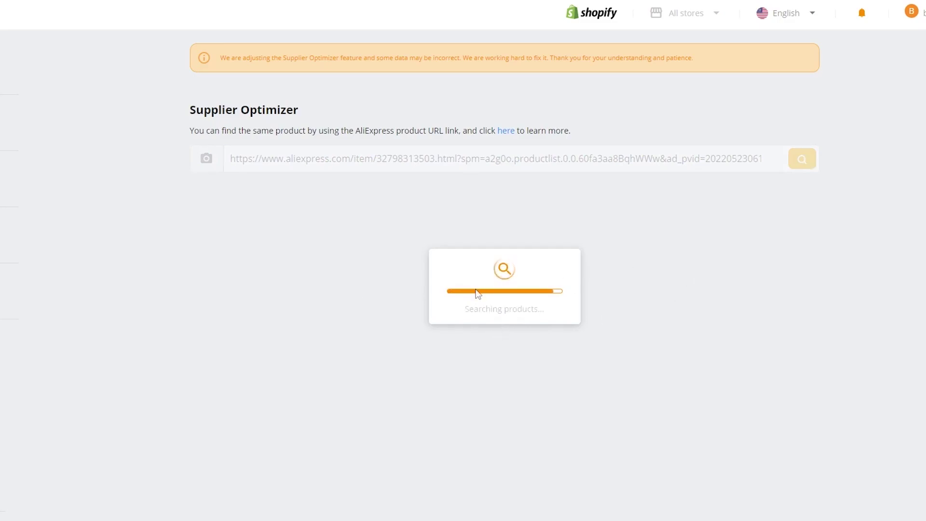
# Examine the similar supplier listings, comparing their price, shipping price, sale number, delivery date and rating.
pyautogui.scroll(-1, 405, 265)
pyautogui.scroll(-2, 404, 262)
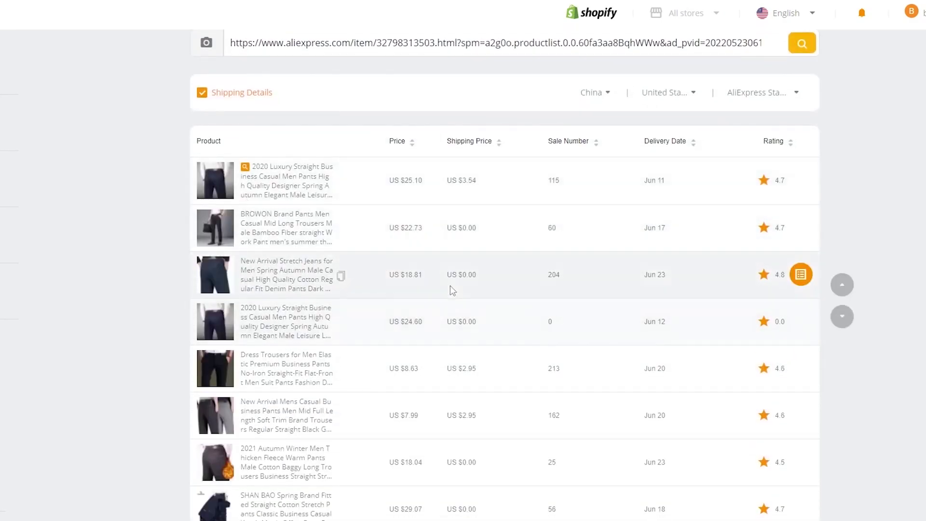
pyautogui.scroll(-2, 419, 348)
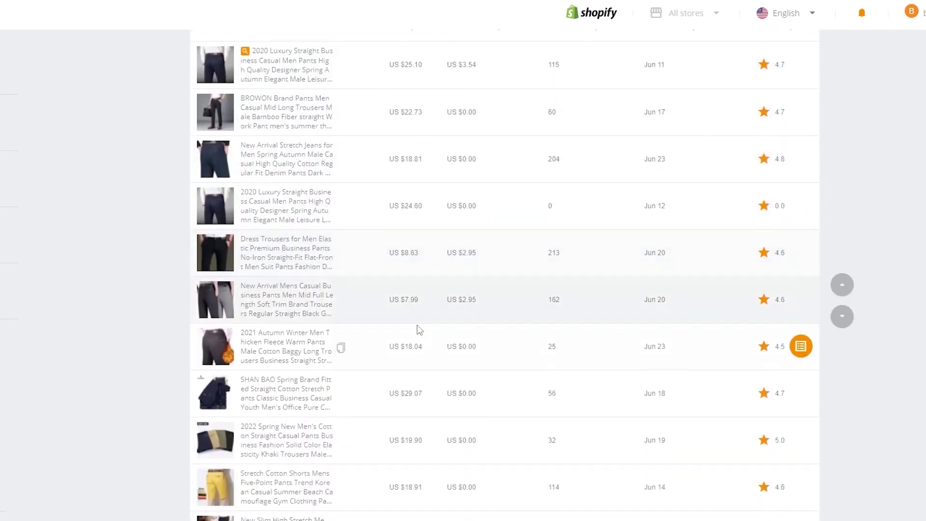
pyautogui.scroll(-2, 415, 328)
pyautogui.scroll(-8, 404, 316)
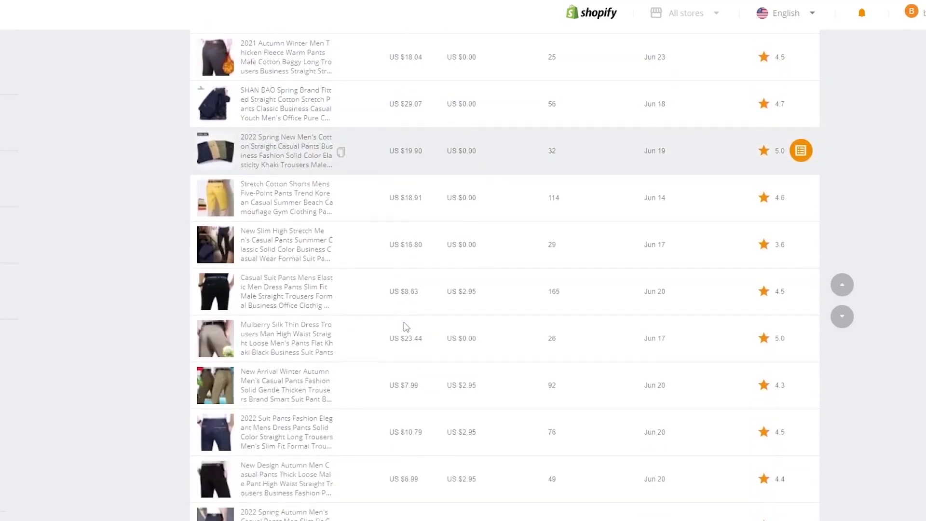
pyautogui.scroll(-10, 360, 394)
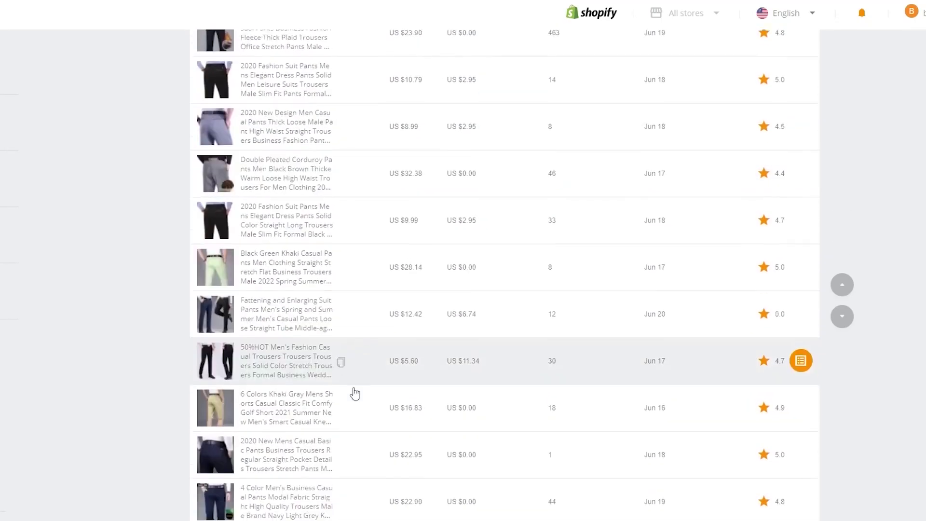
pyautogui.scroll(4, 418, 424)
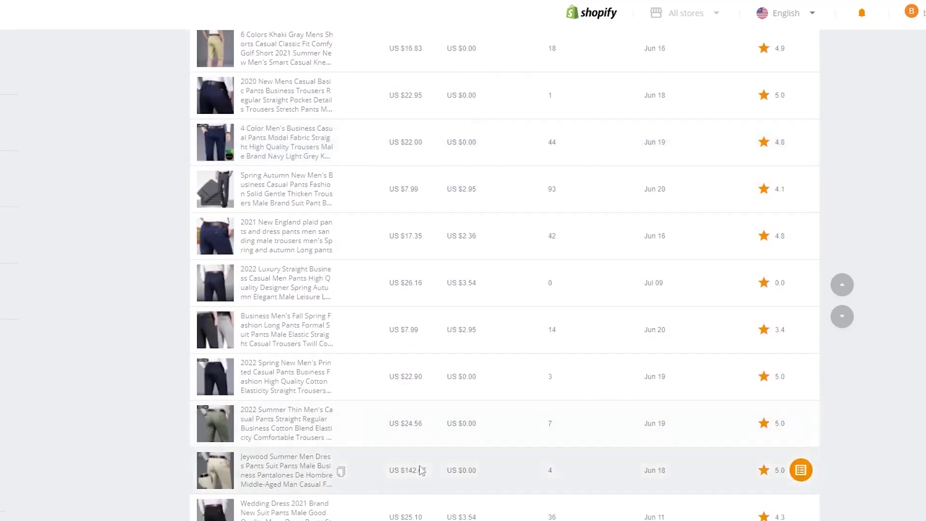
pyautogui.scroll(10, 664, 466)
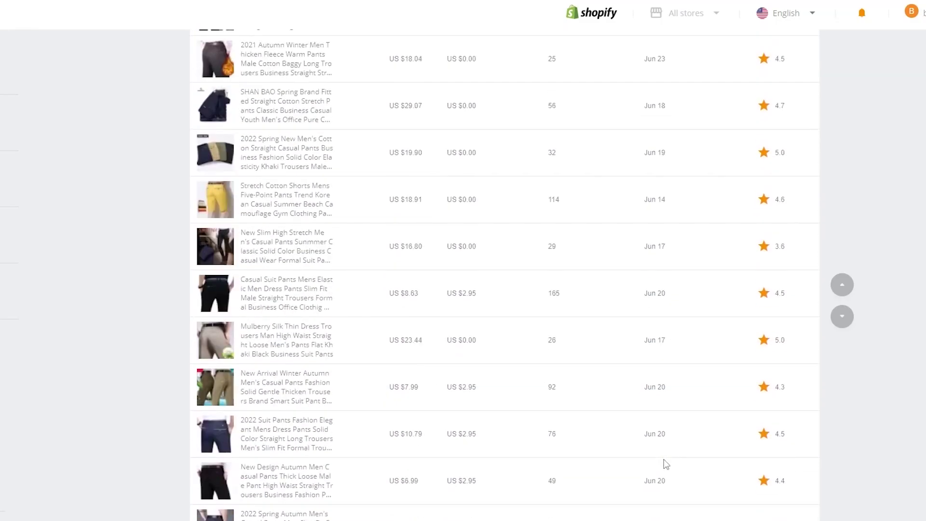
pyautogui.scroll(5, 704, 237)
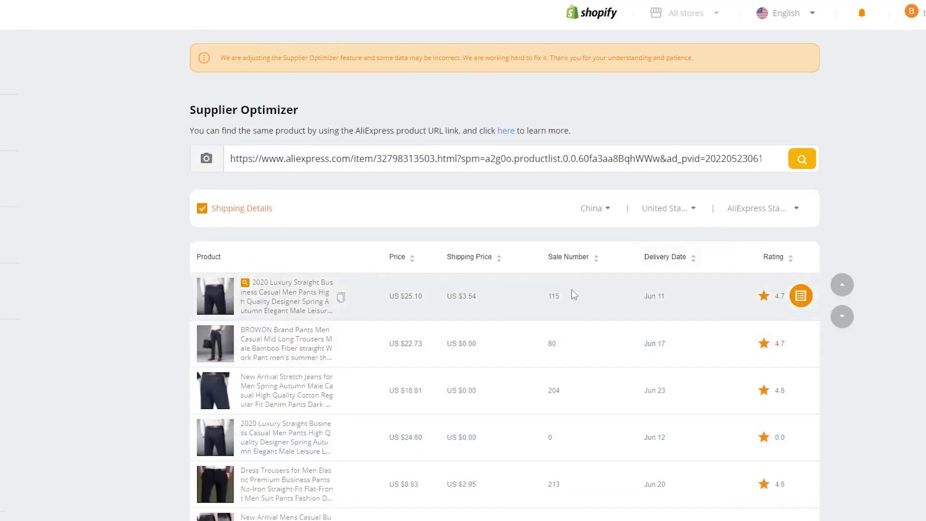
pyautogui.click(555, 260)
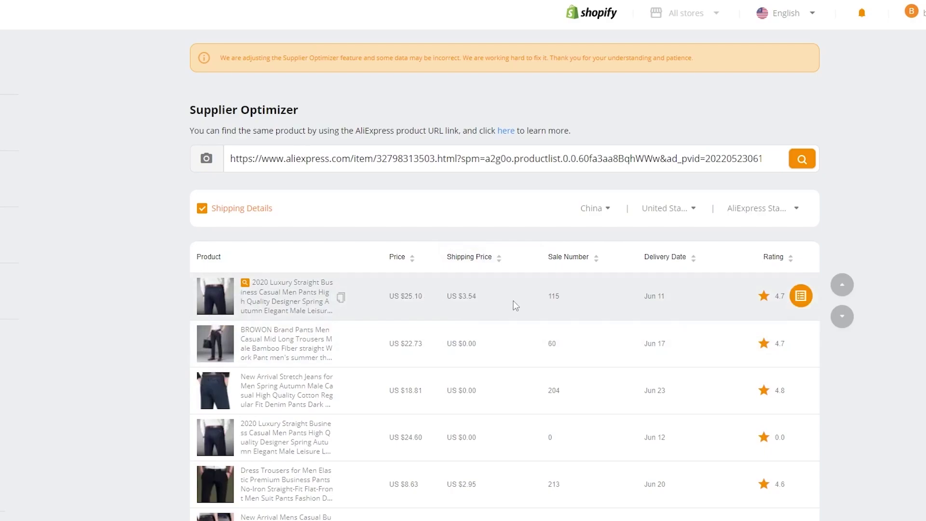
pyautogui.doubleClick(564, 296)
pyautogui.click(871, 276)
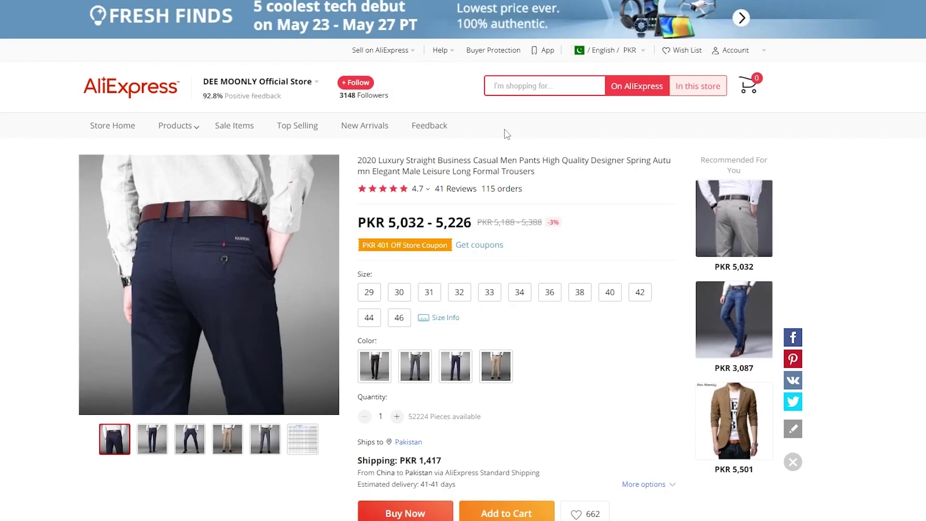
# On the AliExpress home page, find and open the 2022 Spring Autumn New Fashion Mens Casual Pants listing, dismissing the notification request.
pyautogui.click(123, 86)
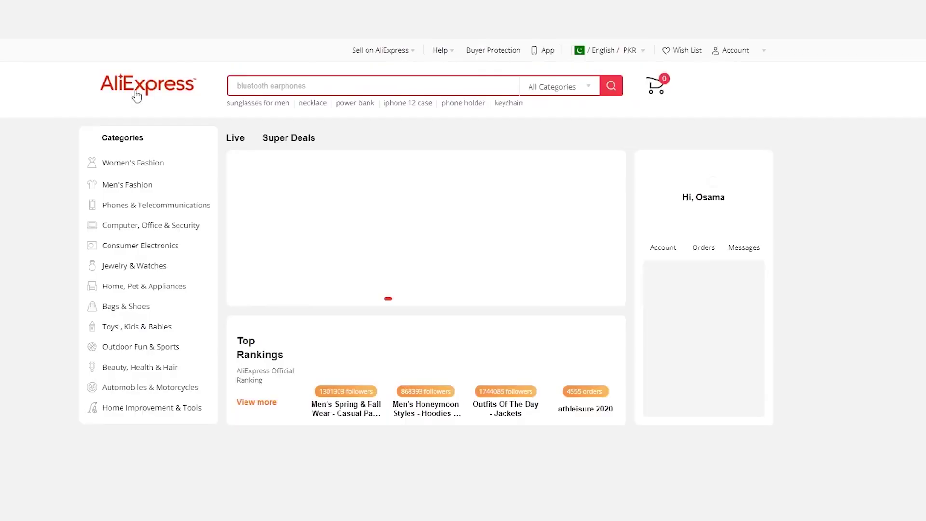
pyautogui.scroll(-15, 497, 236)
pyautogui.scroll(3, 497, 237)
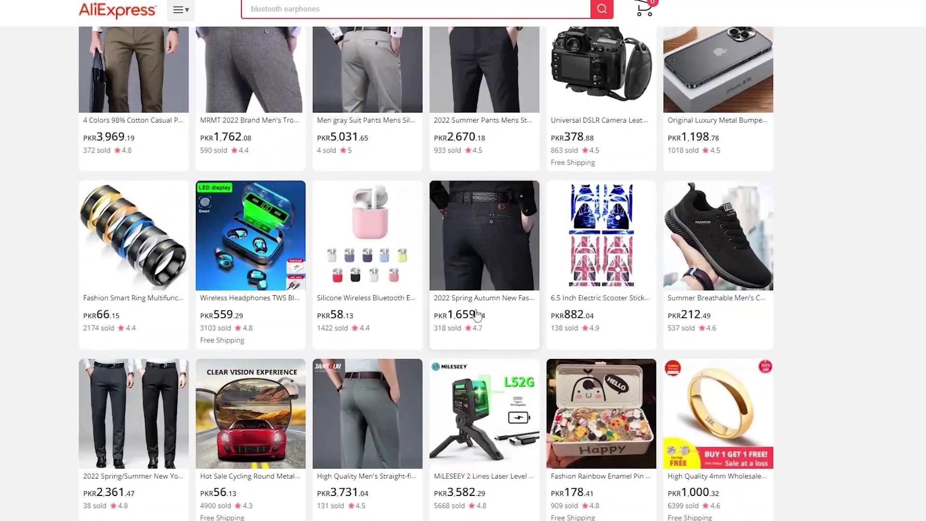
pyautogui.click(496, 238)
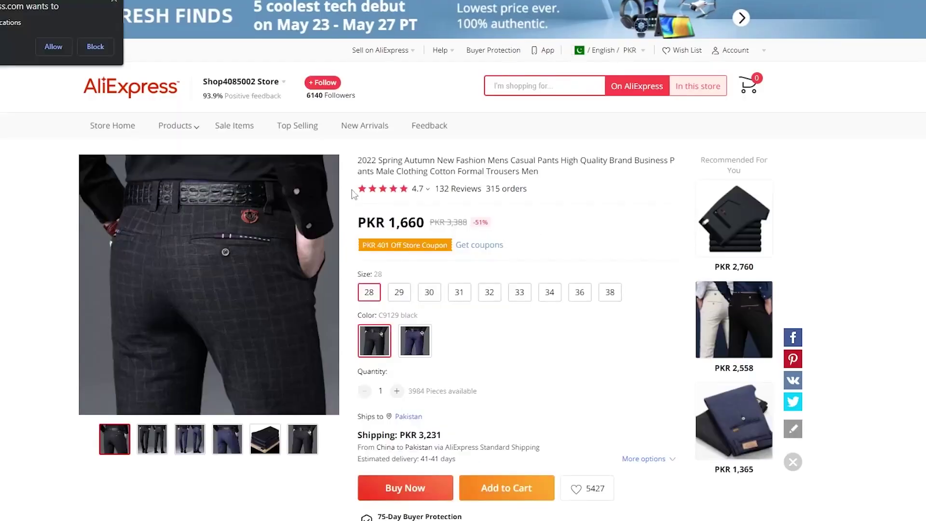
pyautogui.click(115, 2)
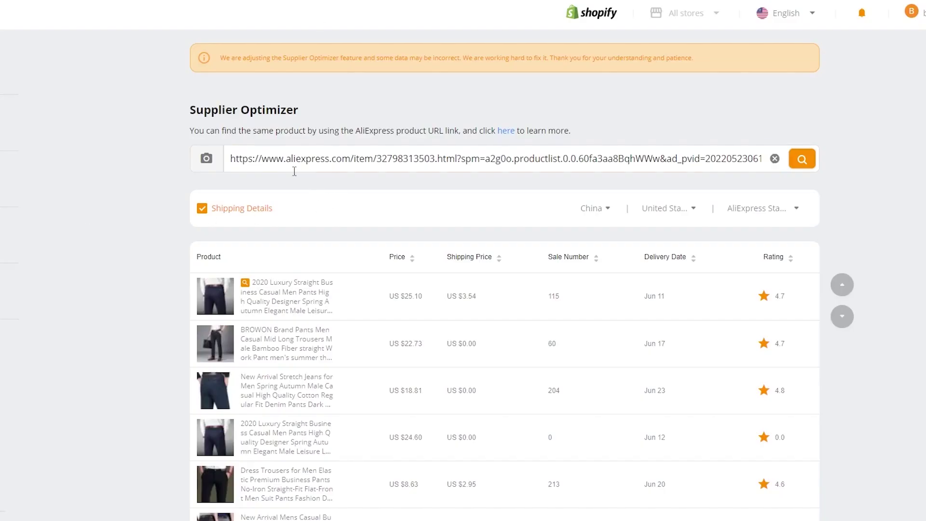
# Search DSers Supplier Optimizer for suppliers using the 2022 casual pants URL and try sorting the results by sale number.
pyautogui.click(774, 159)
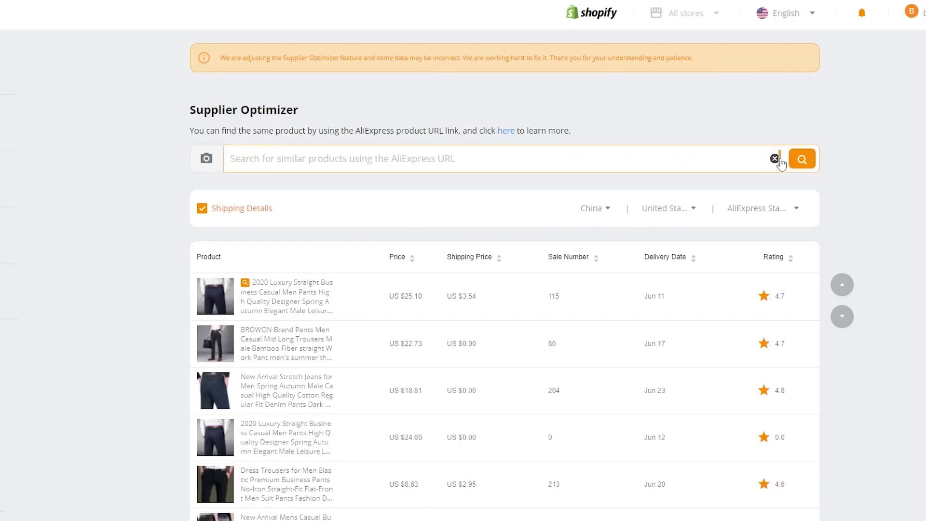
pyautogui.hotkey('ctrl', 'v')
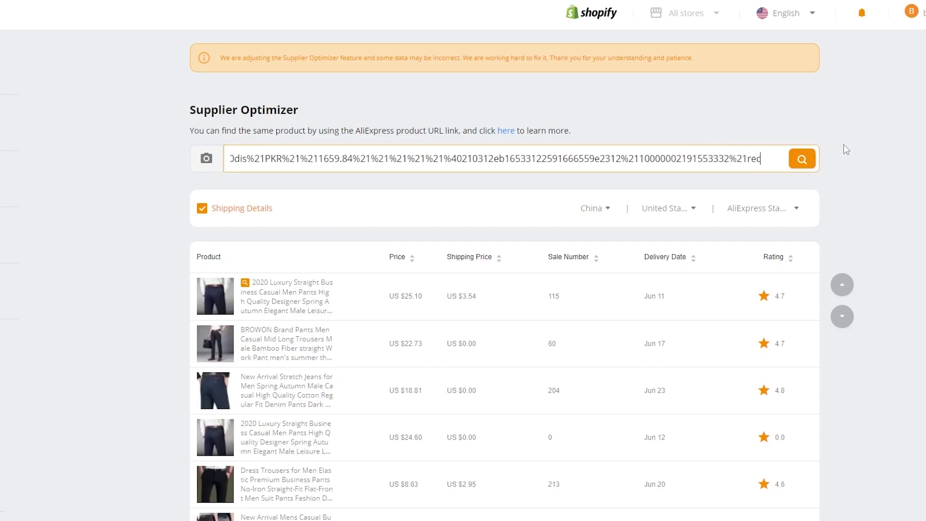
pyautogui.click(807, 160)
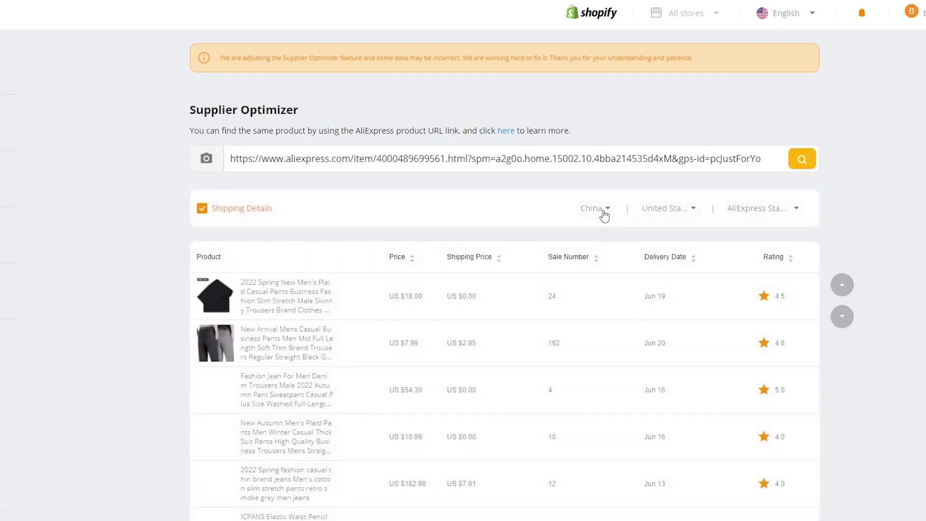
pyautogui.click(581, 259)
pyautogui.click(583, 260)
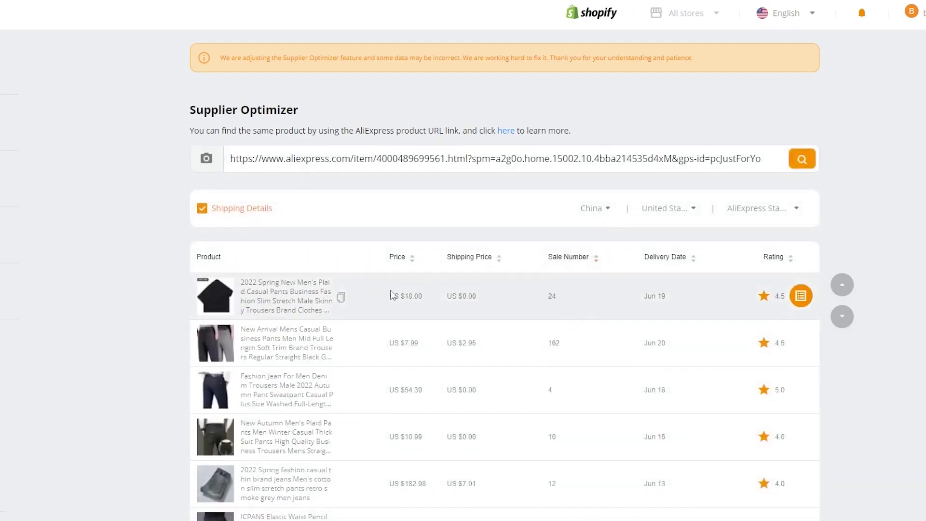
# Sort the supplier results by highest sale number and examine the leading listing's price and sales.
pyautogui.moveTo(406, 295); pyautogui.dragTo(486, 303)
pyautogui.moveTo(543, 295); pyautogui.dragTo(567, 300)
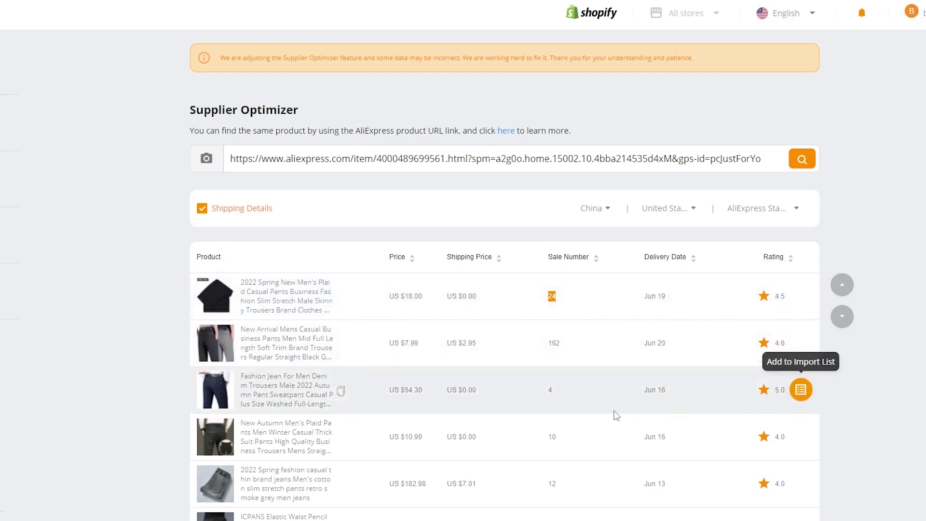
pyautogui.click(596, 260)
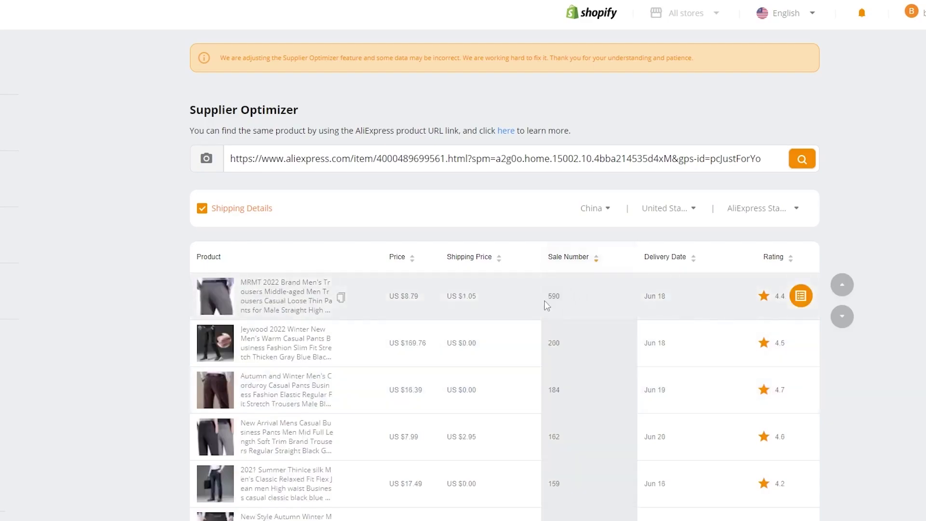
pyautogui.scroll(-1, 582, 306)
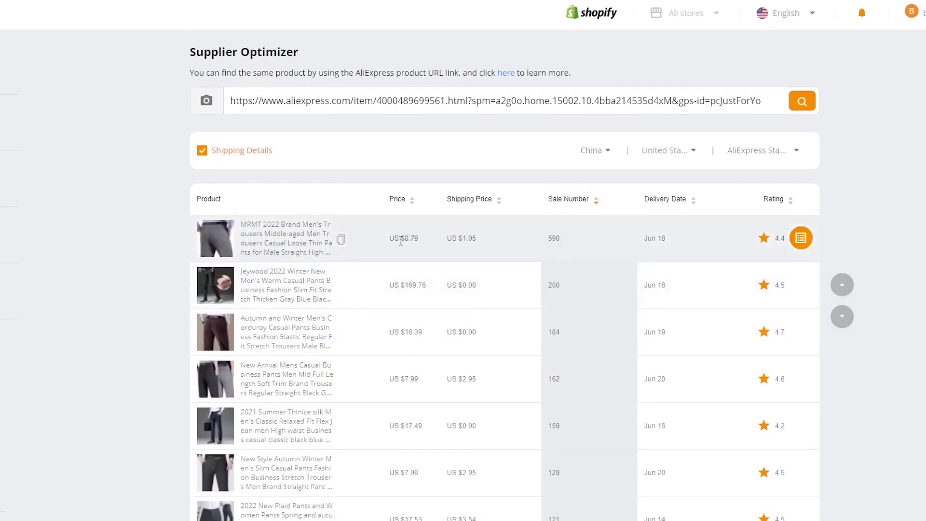
pyautogui.doubleClick(554, 238)
# Copy the MRMT 2022 Brand Men's Trousers link and import that product by URL into the Import list.
pyautogui.click(342, 241)
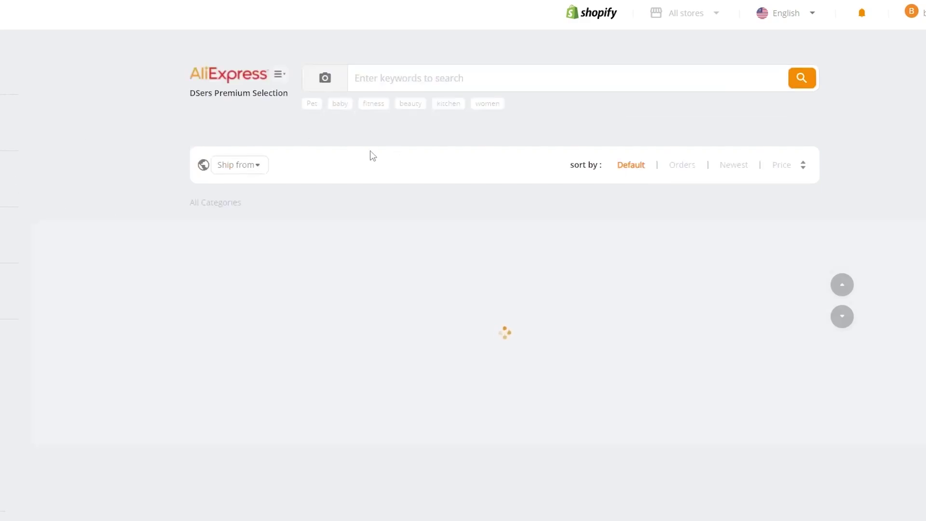
pyautogui.click(2, 178)
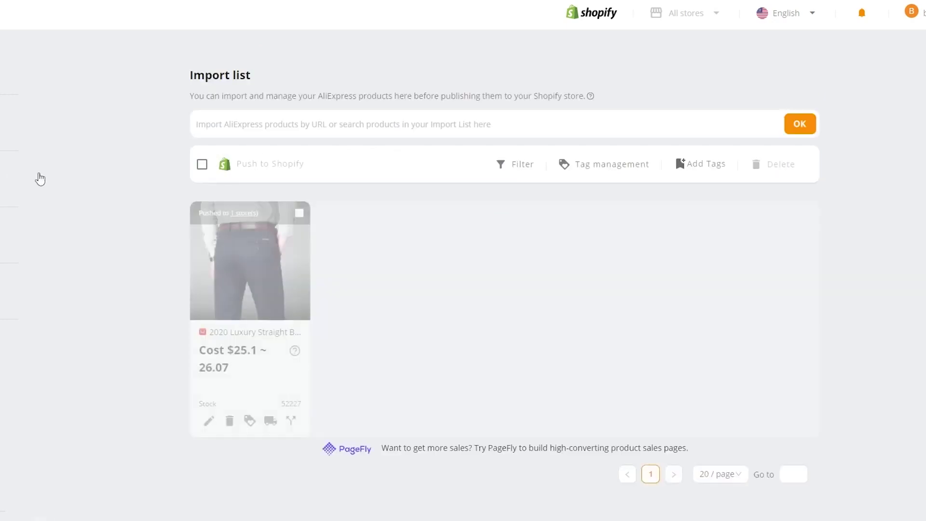
pyautogui.click(304, 124)
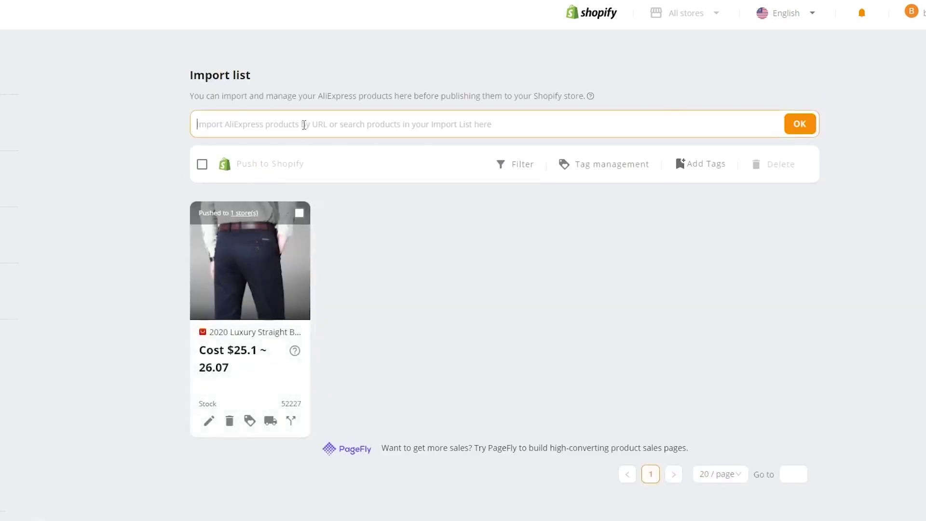
pyautogui.write('https://www.aliexpress.com/item/4000505858592.html?dsref=similar')
pyautogui.click(799, 124)
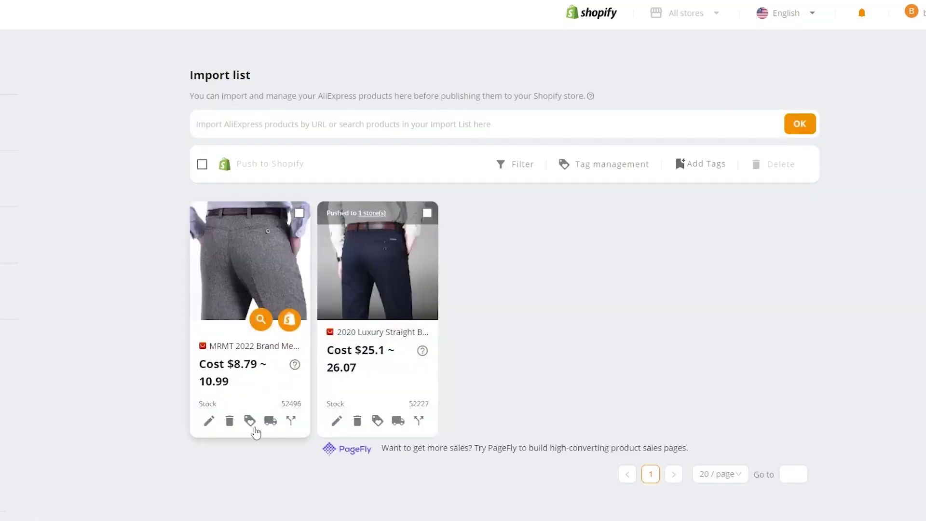
# Open the imported MRMT trousers for editing and replace the title with "Casual Trouser Pants".
pyautogui.click(209, 421)
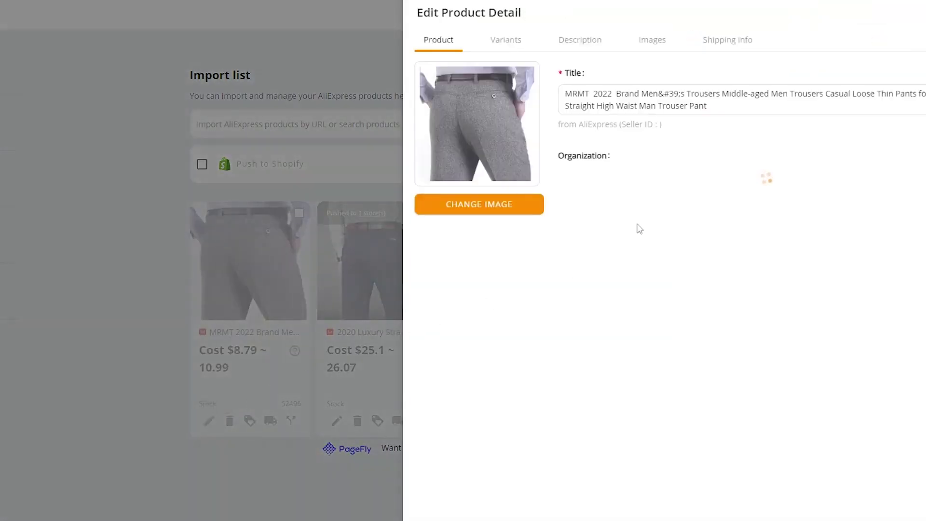
pyautogui.moveTo(577, 93); pyautogui.dragTo(771, 93)
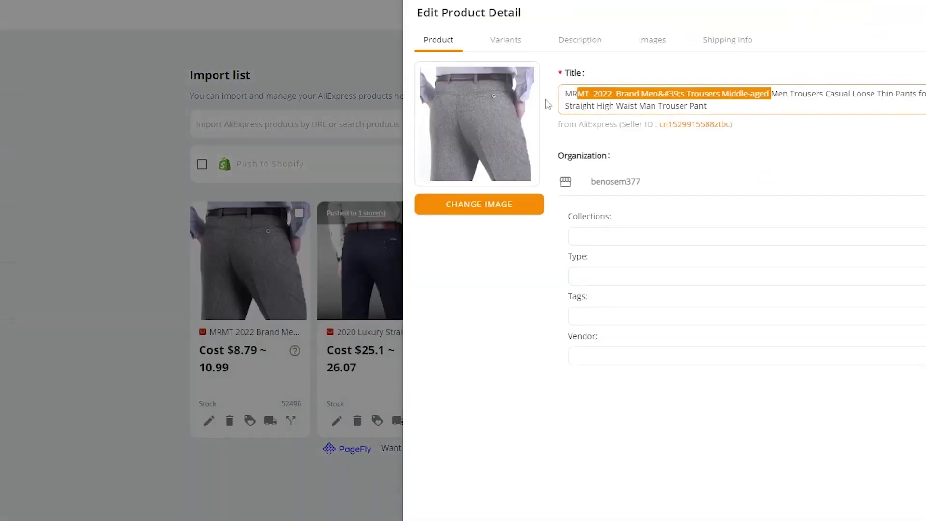
pyautogui.press('BackSpace')
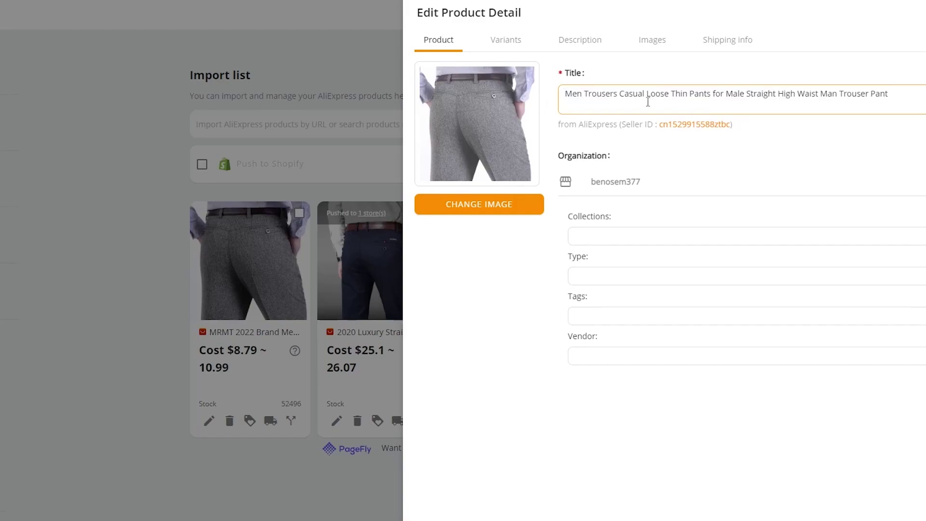
pyautogui.moveTo(919, 94); pyautogui.dragTo(498, 87)
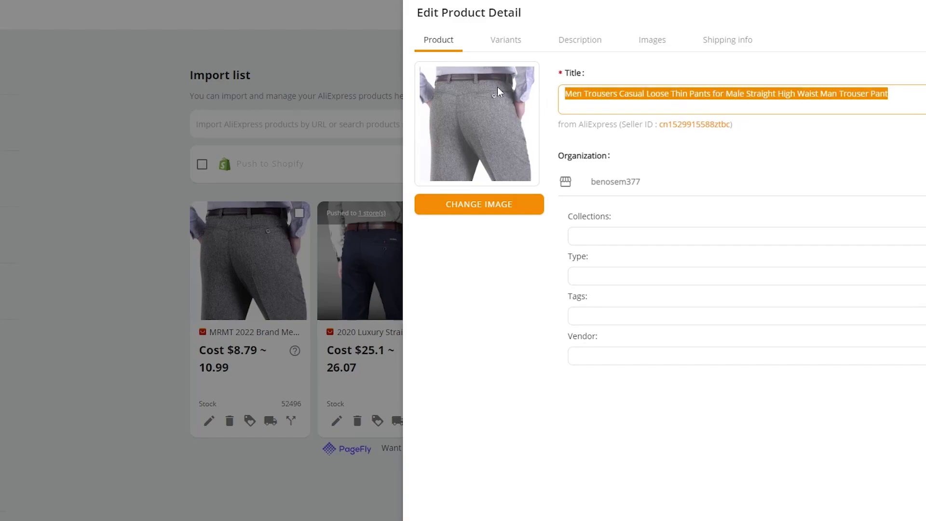
pyautogui.write('Caasu')
pyautogui.press('BackSpace')
pyautogui.press('BackSpace')
pyautogui.press('BackSpace')
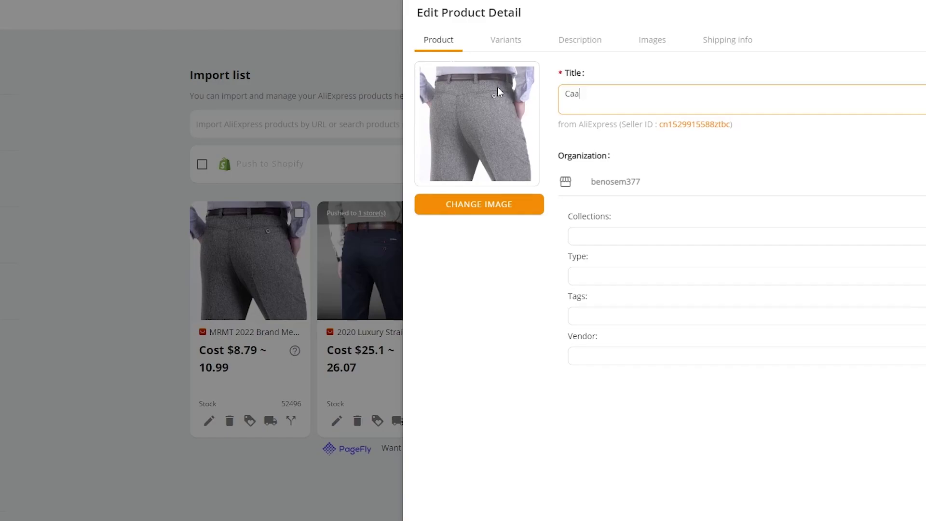
pyautogui.write('sual Trouser Pants')
pyautogui.click(599, 314)
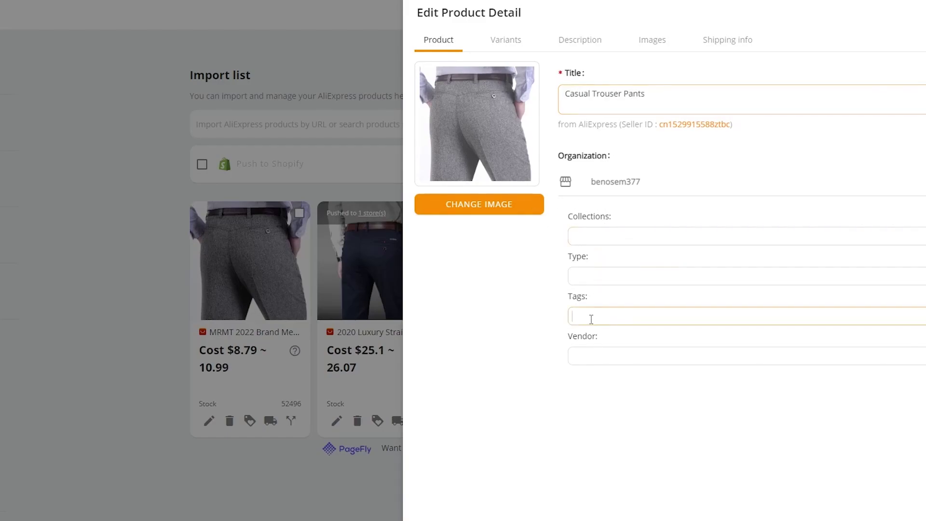
pyautogui.click(596, 360)
pyautogui.click(544, 436)
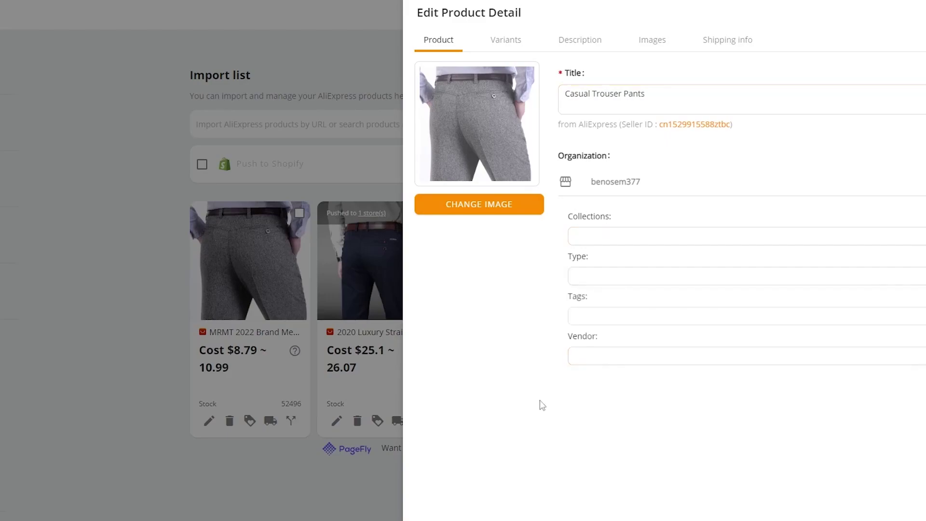
# Look through the trousers' variants, description, images and shipping info.
pyautogui.click(514, 41)
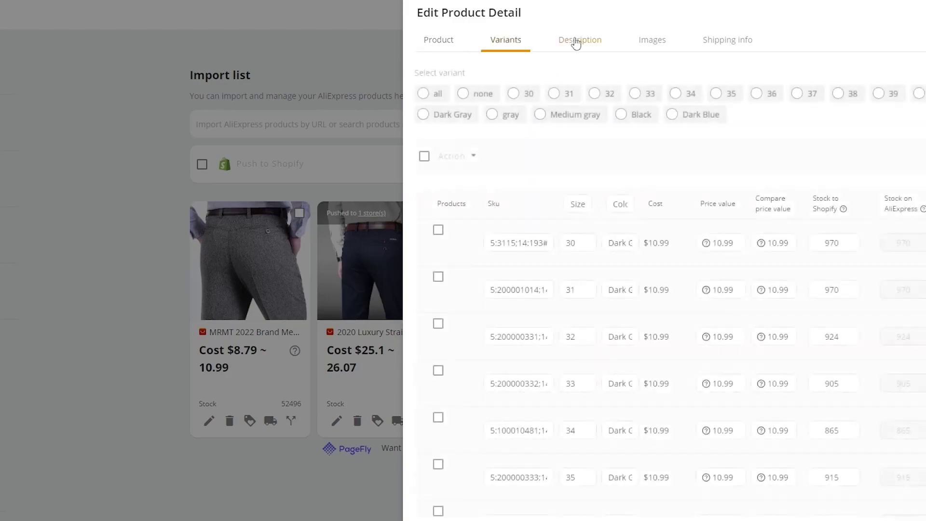
pyautogui.click(577, 41)
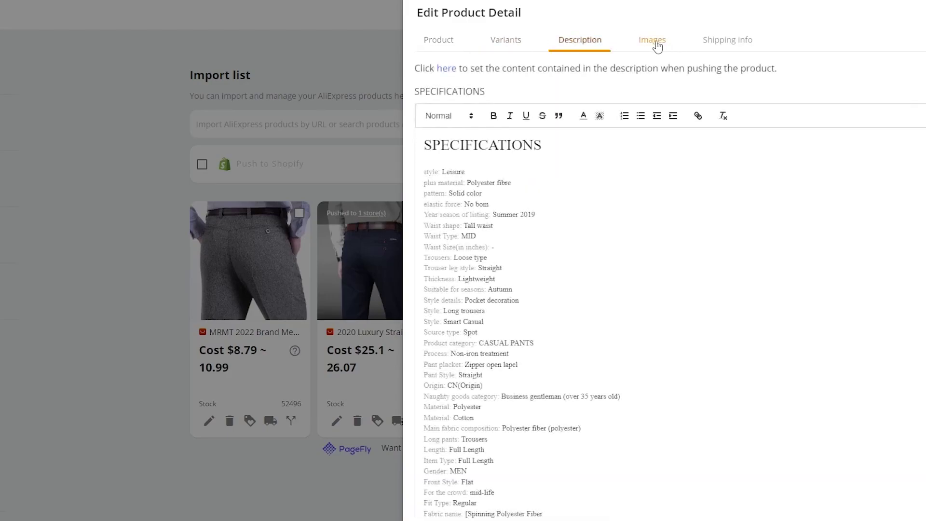
pyautogui.click(657, 41)
pyautogui.click(736, 42)
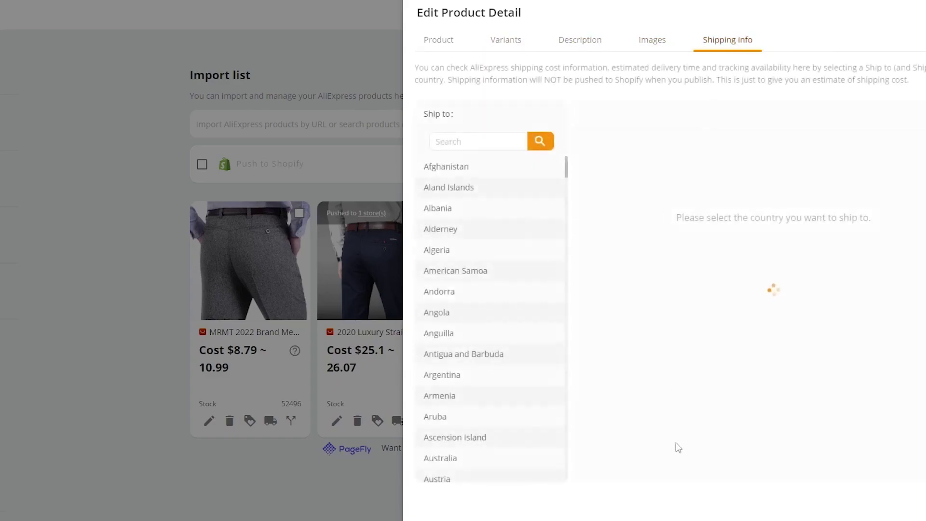
# Save the product edits and push the trousers to the Shopify store, also publishing them to the Online Store.
pyautogui.click(651, 520)
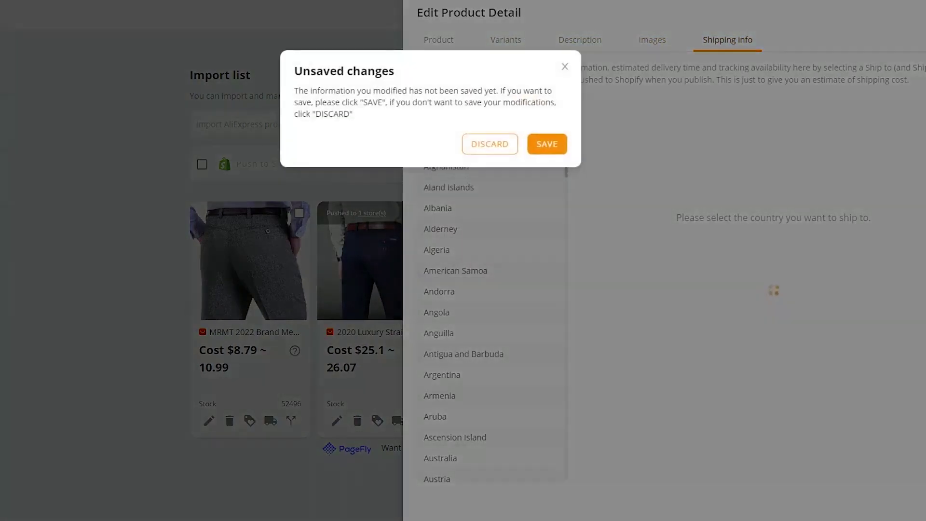
pyautogui.click(550, 144)
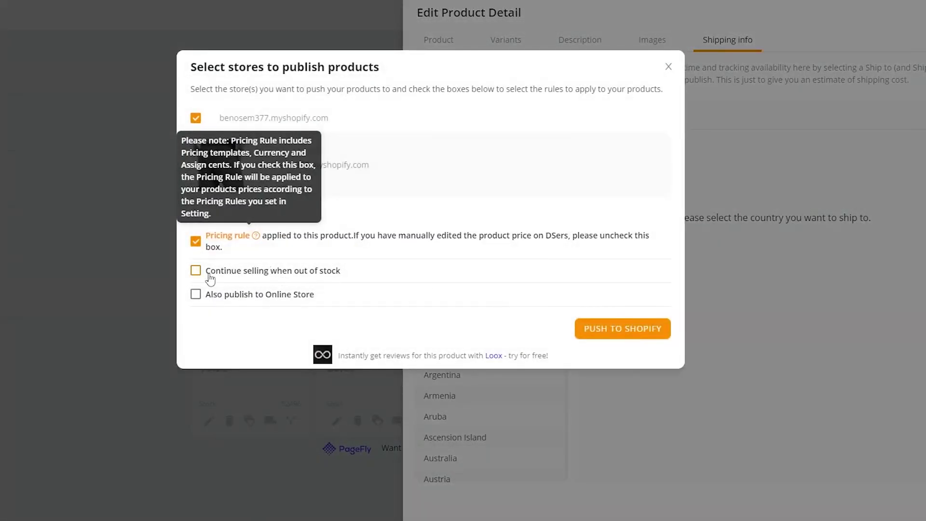
pyautogui.click(197, 295)
pyautogui.click(642, 324)
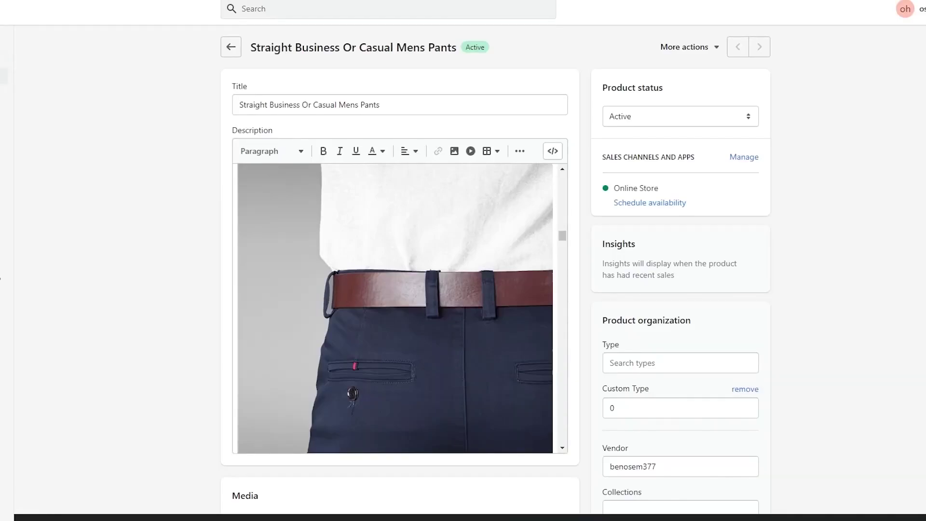
# Switch to the Shopify admin and return from the Straight Business Or Casual Mens Pants page to the product list.
pyautogui.click(231, 47)
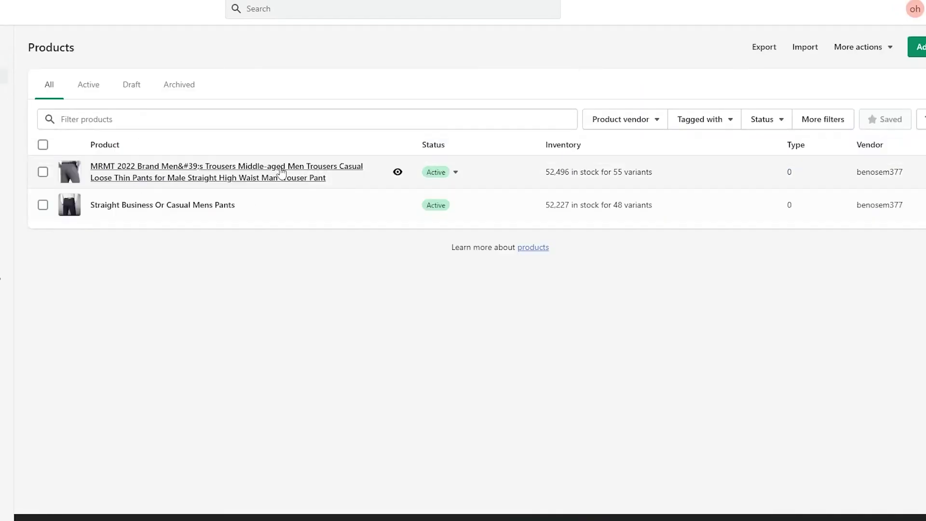